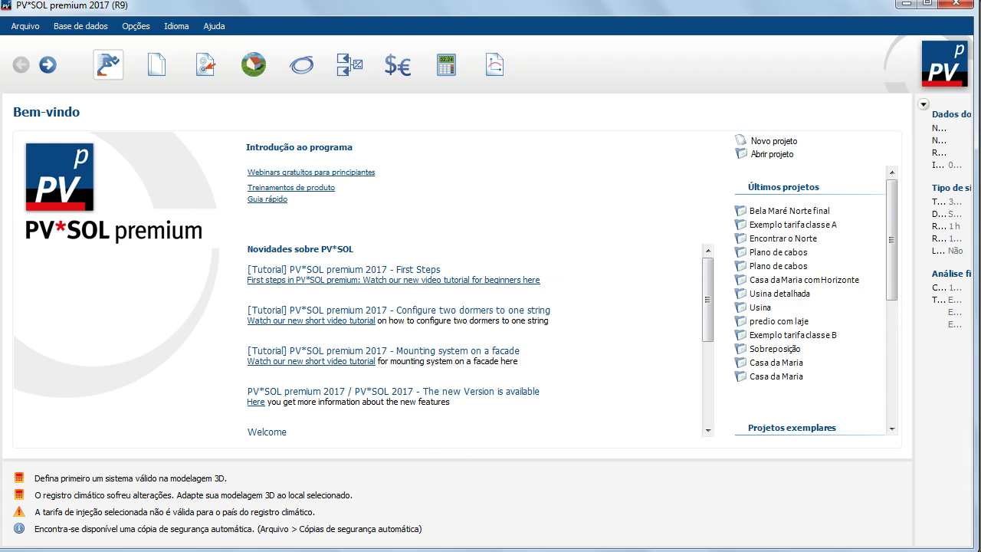
Step: Switch to the browser and look through the Solarize PV*SOL blog posts, the course dates and the PV*SOL Brasil Facebook page
{"action": "left_click", "coordinate": [281, 550]}
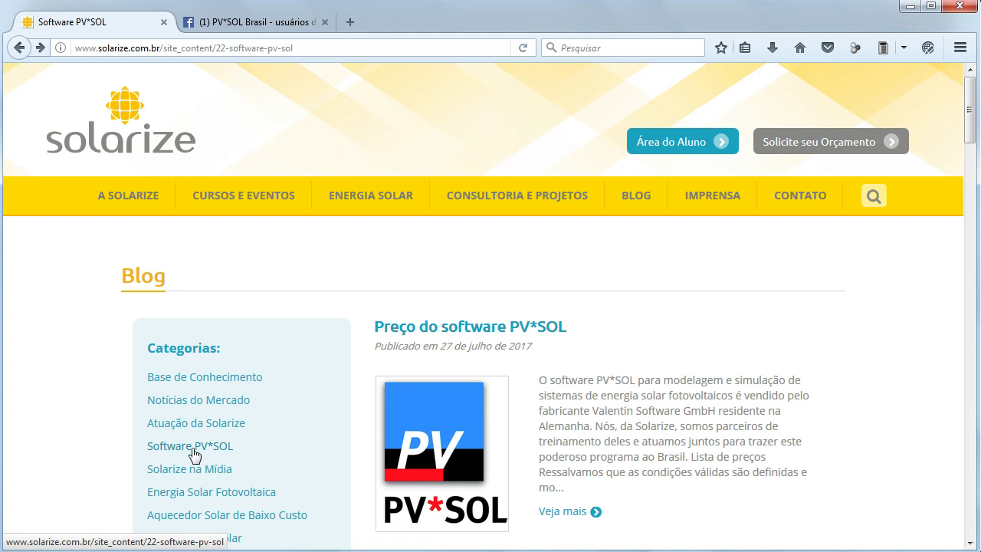
{"action": "scroll", "coordinate": [881, 288], "scroll_direction": "down", "scroll_amount": 10}
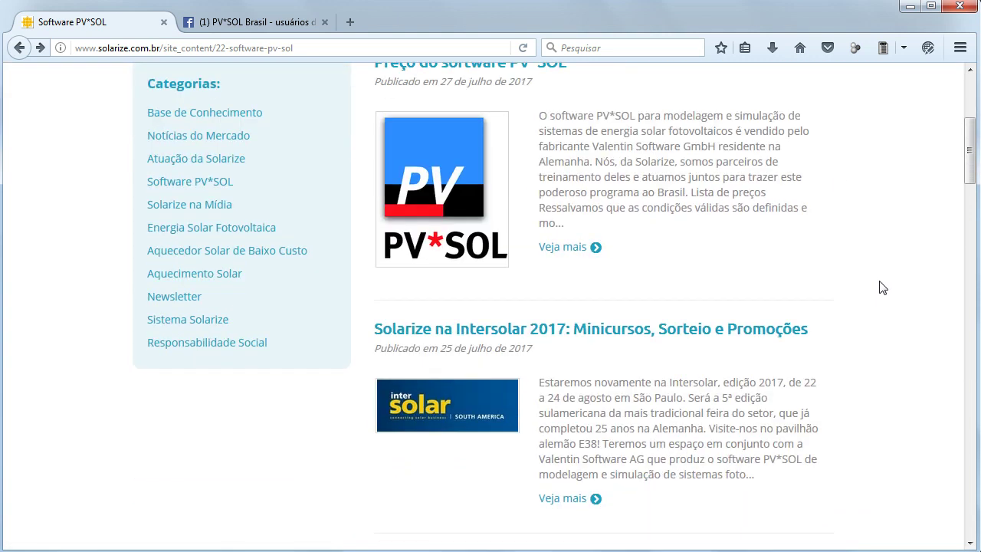
{"action": "scroll", "coordinate": [882, 287], "scroll_direction": "down", "scroll_amount": 5}
{"action": "scroll", "coordinate": [882, 286], "scroll_direction": "up", "scroll_amount": 15}
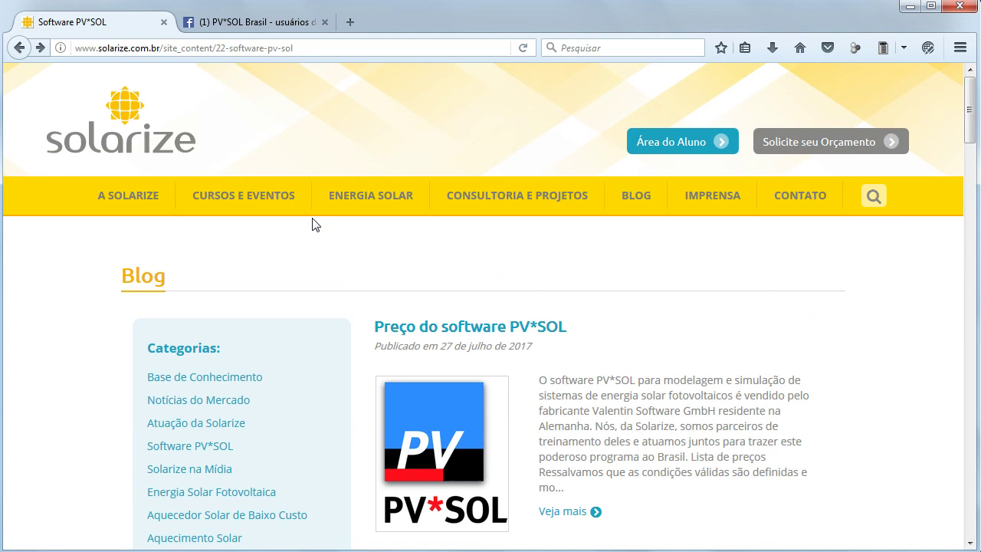
{"action": "left_click", "coordinate": [267, 211]}
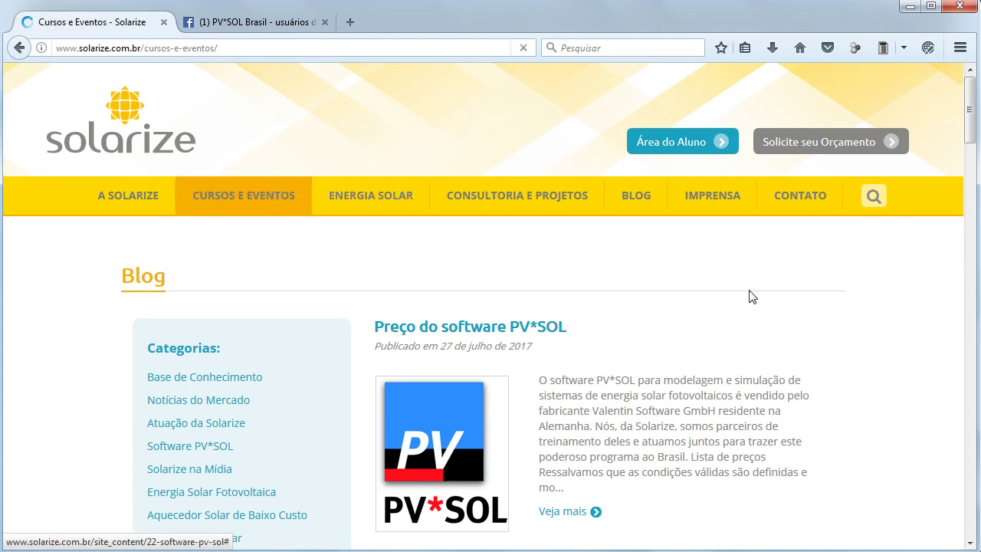
{"action": "scroll", "coordinate": [771, 306], "scroll_direction": "down", "scroll_amount": 12}
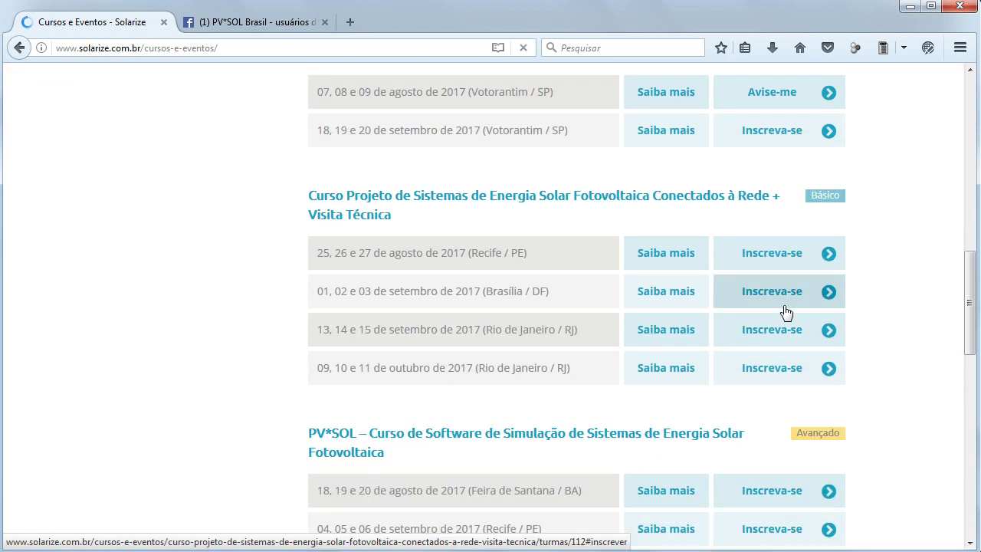
{"action": "scroll", "coordinate": [784, 315], "scroll_direction": "down", "scroll_amount": 3}
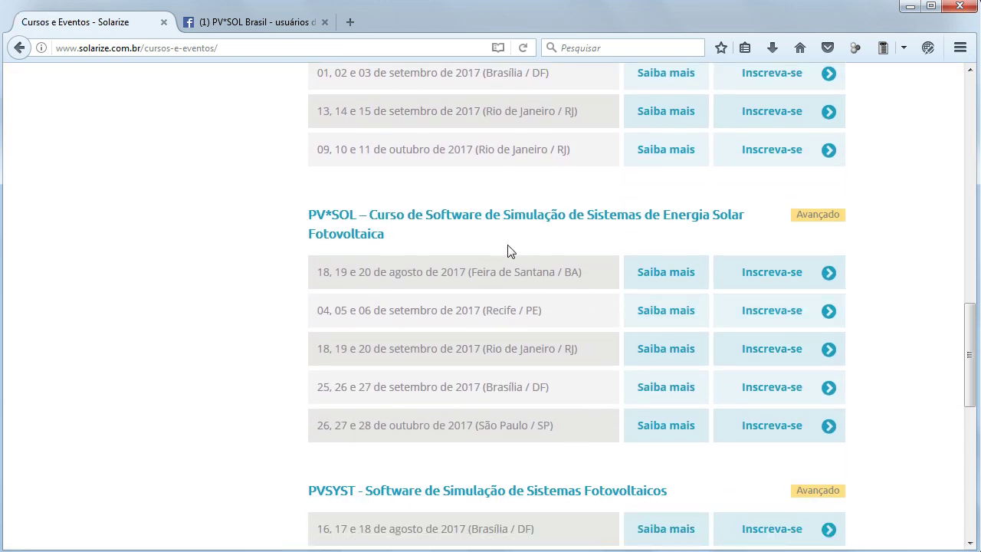
{"action": "left_click", "coordinate": [264, 22]}
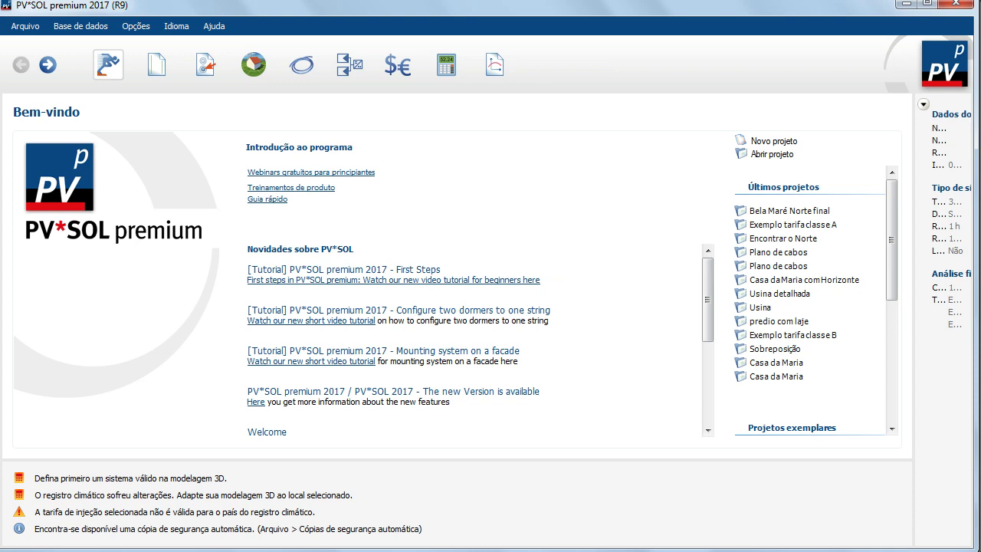
Step: Switch to PV*SOL and name the project "Exemplo classe A" with a start of operation on 01/09/2017
{"action": "left_click", "coordinate": [47, 68]}
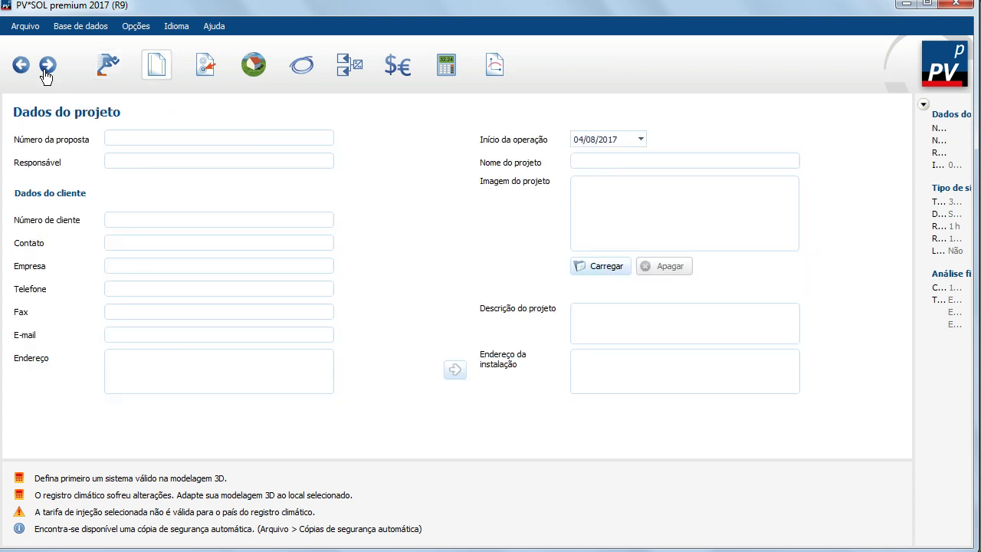
{"action": "type", "text": "Exemplo classe A"}
{"action": "left_click", "coordinate": [640, 139]}
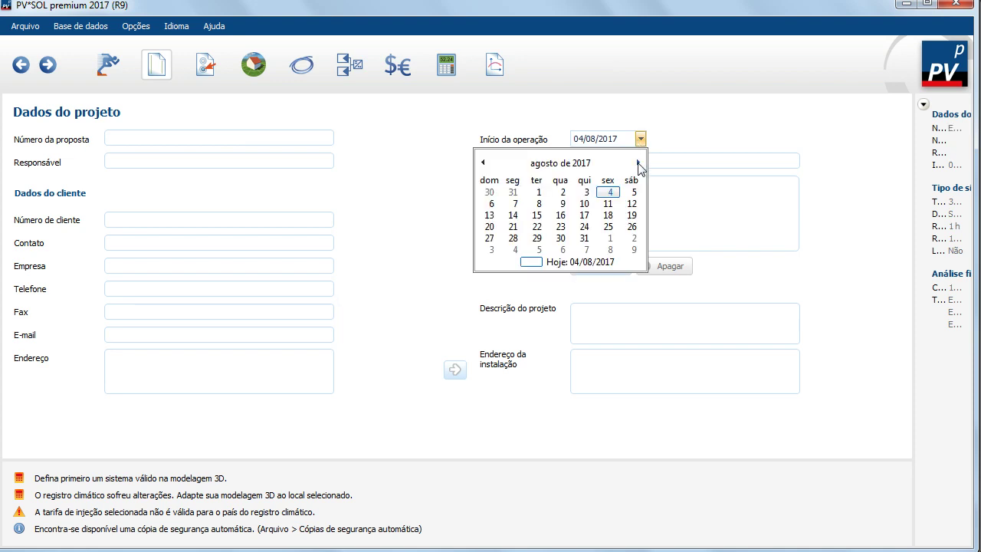
{"action": "left_click", "coordinate": [638, 163]}
{"action": "left_click", "coordinate": [608, 193]}
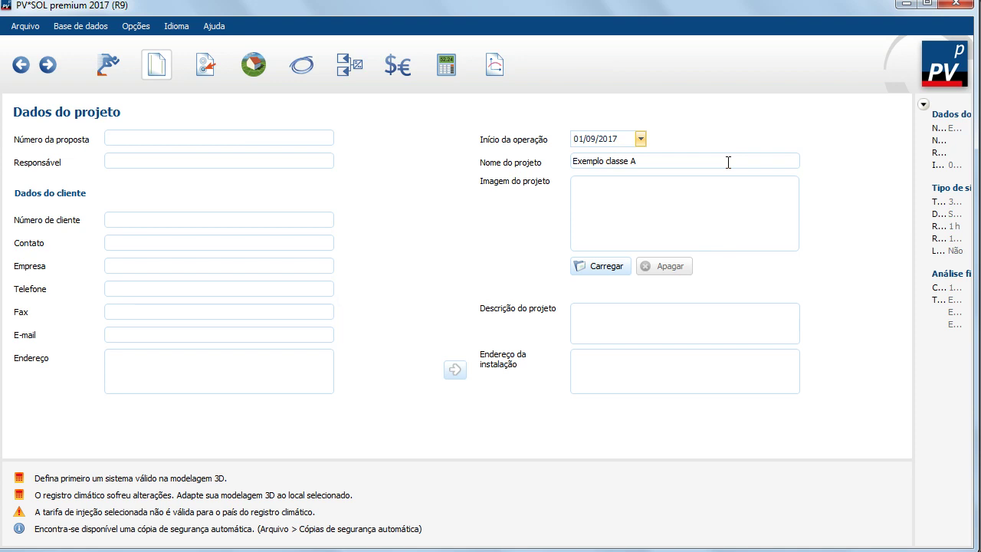
Step: Set the system type to "Sistema fv conectado à rede com consumidores elétricos" and disable 3D modelling
{"action": "left_click", "coordinate": [205, 64]}
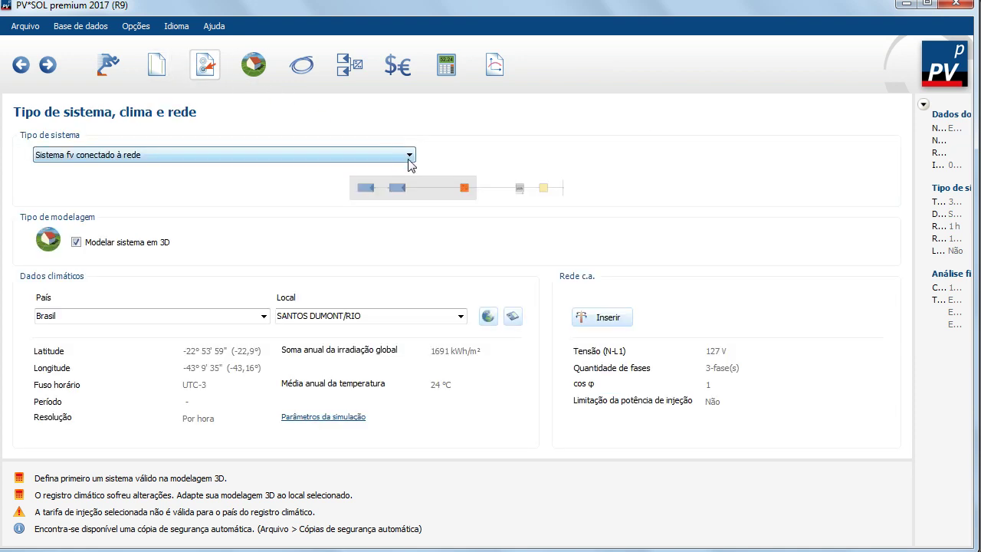
{"action": "left_click", "coordinate": [410, 156]}
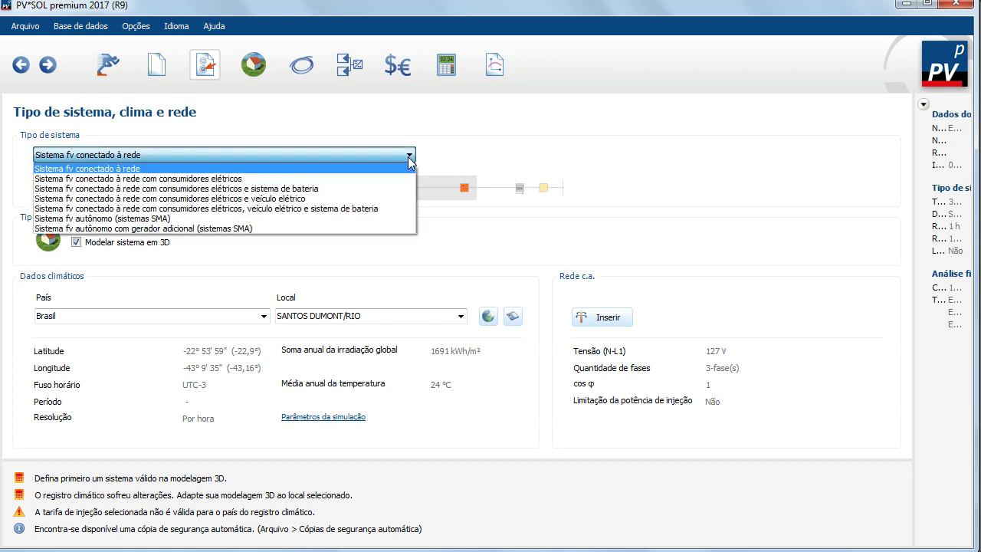
{"action": "left_click", "coordinate": [368, 178]}
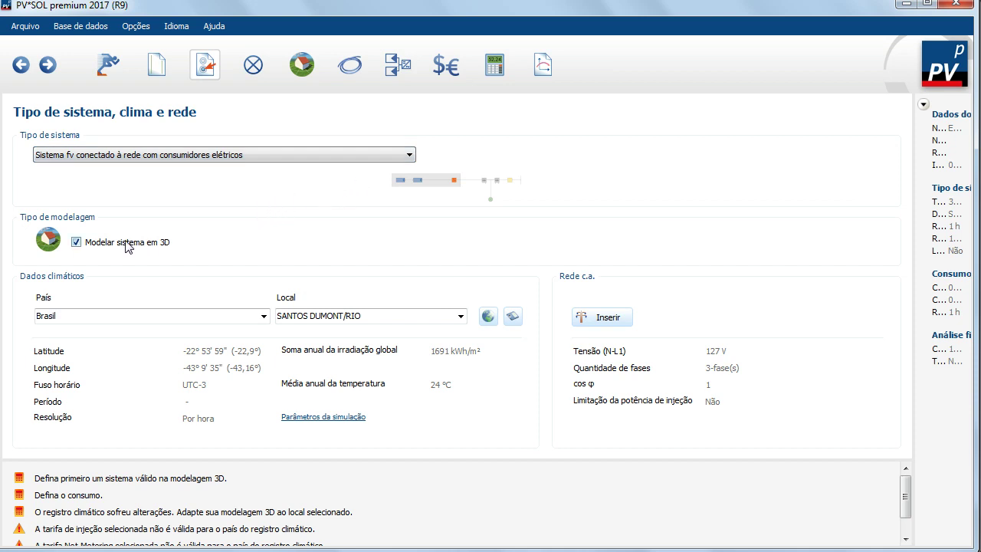
{"action": "left_click", "coordinate": [76, 242]}
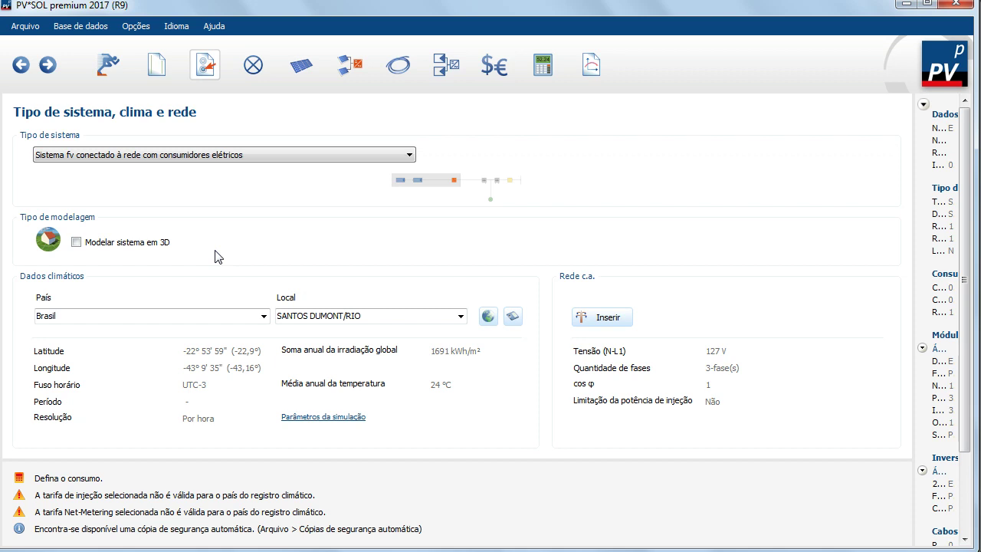
Step: In the financial analysis, keep Net-Metering as the feed-in concept and set the electricity sale price to 0 R$/kWh
{"action": "left_click", "coordinate": [482, 81]}
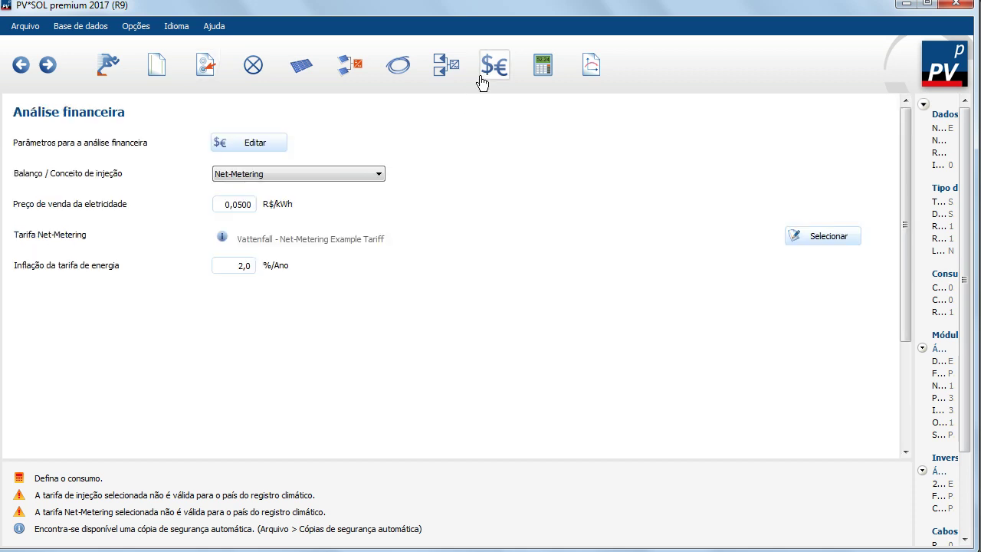
{"action": "left_click", "coordinate": [370, 174]}
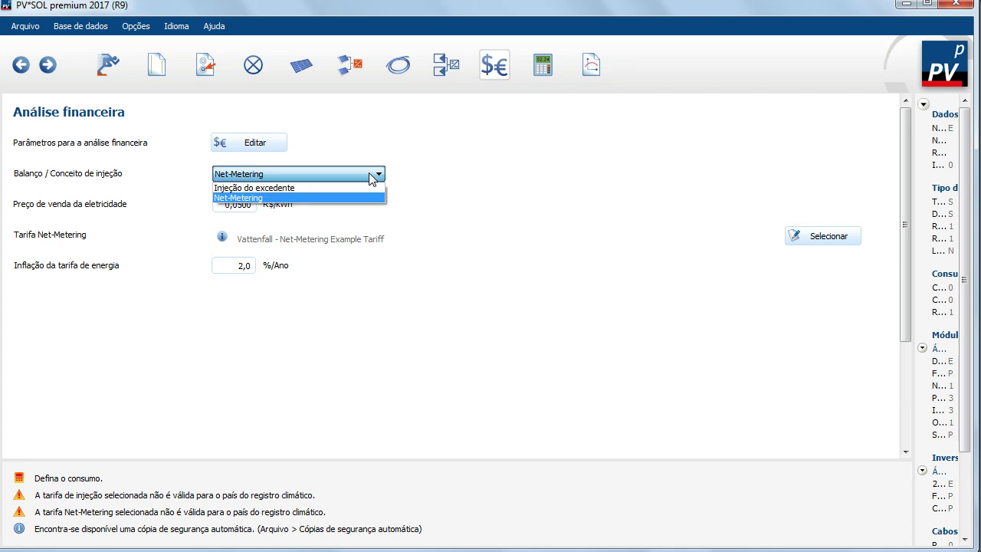
{"action": "left_click", "coordinate": [369, 174]}
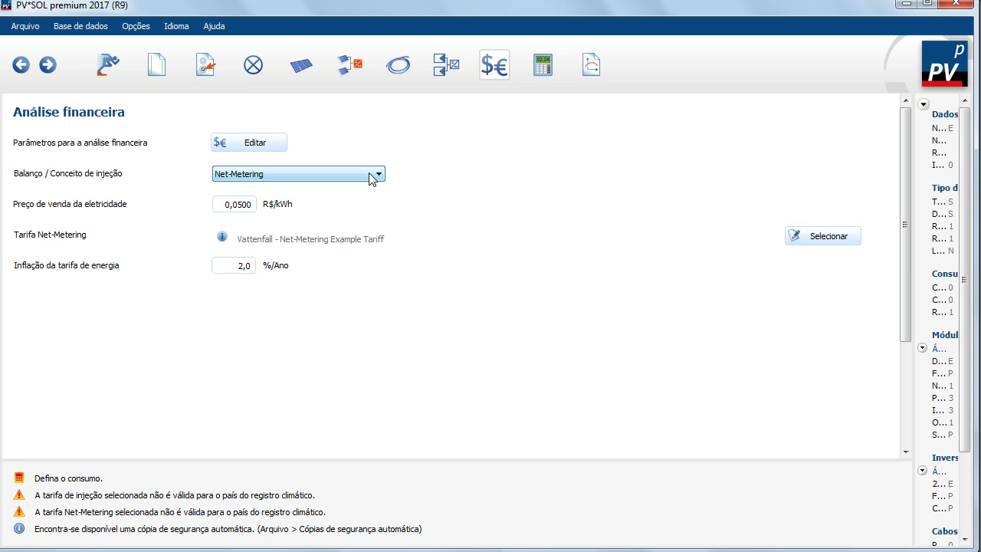
{"action": "left_click", "coordinate": [217, 205]}
{"action": "type", "text": "0"}
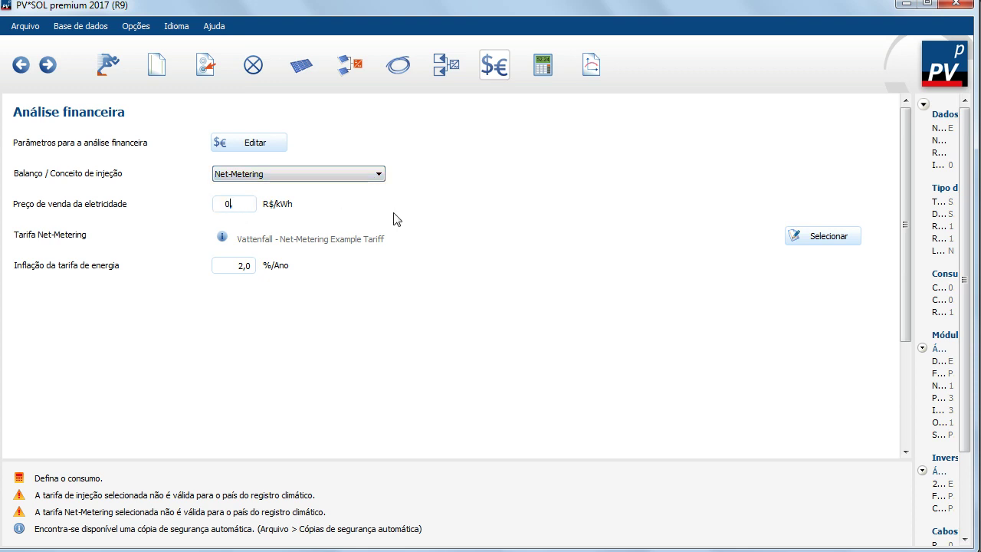
Step: Create a new net-metering tariff from the list of tariffs for Brasil
{"action": "left_click", "coordinate": [802, 237]}
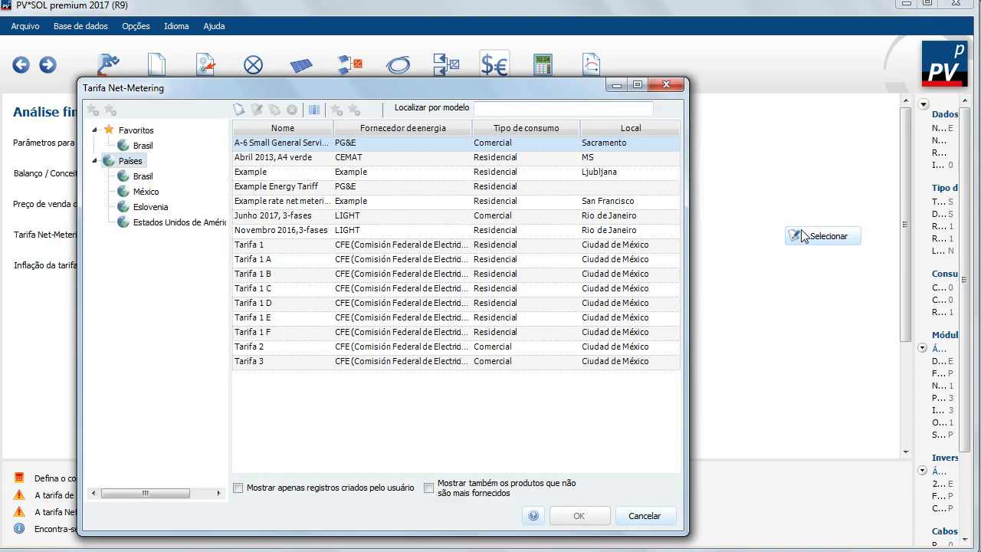
{"action": "left_click", "coordinate": [143, 177]}
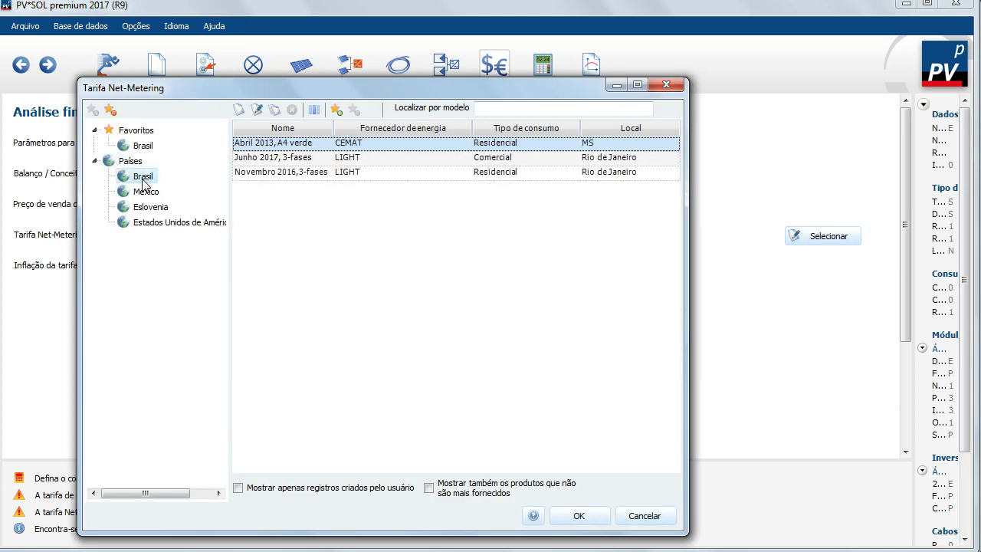
{"action": "left_click", "coordinate": [237, 112]}
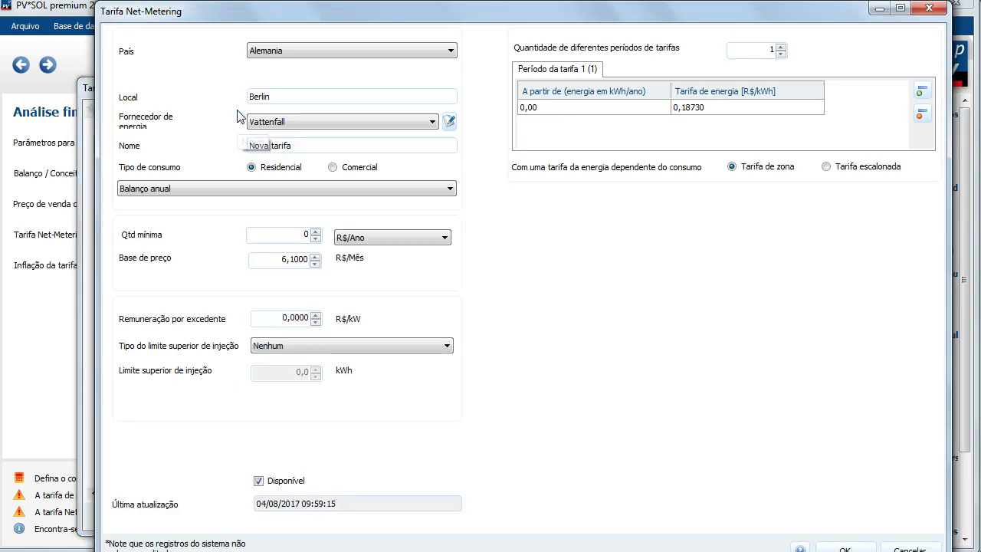
Step: Set the new tariff's country to Brasil, its location to Rio de Janeiro and its energy supplier to LIGHT
{"action": "left_click", "coordinate": [450, 52]}
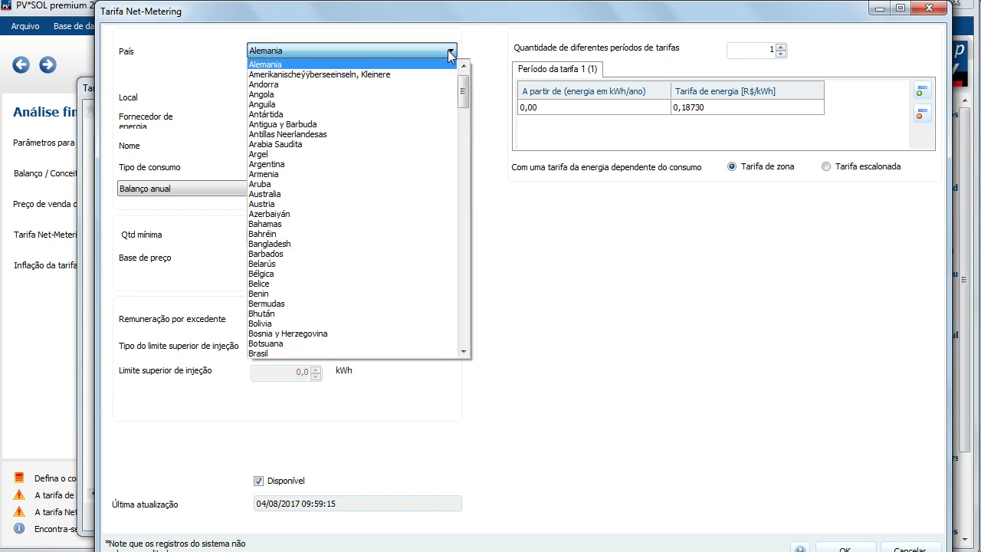
{"action": "left_click", "coordinate": [317, 353]}
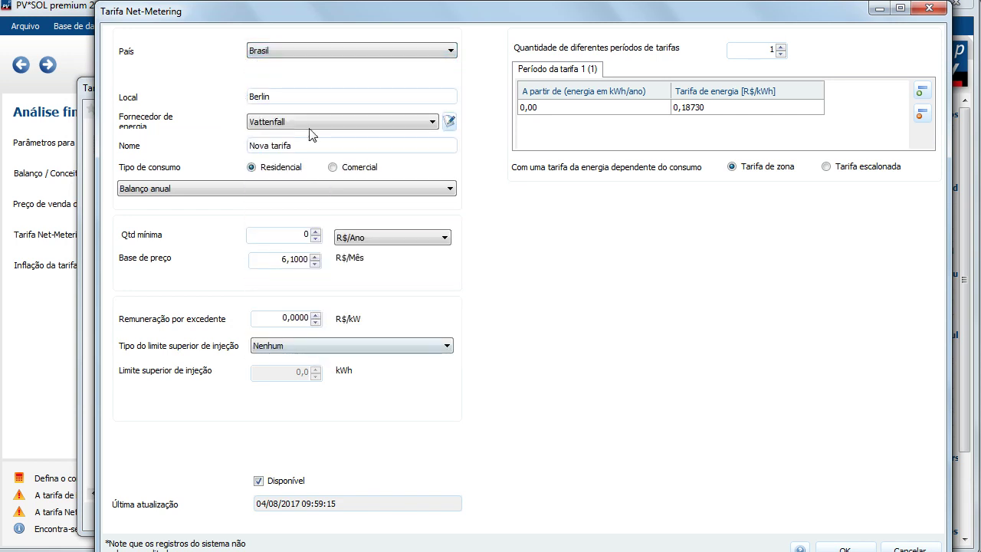
{"action": "left_click_drag", "start_coordinate": [301, 99], "coordinate": [202, 103]}
{"action": "type", "text": "Rio de Janeiro"}
{"action": "left_click", "coordinate": [431, 122]}
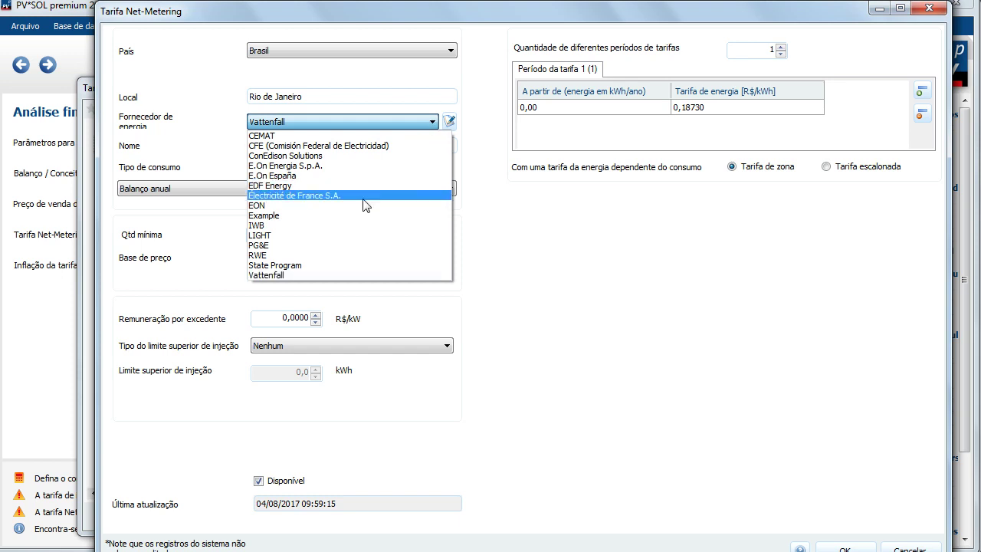
{"action": "left_click", "coordinate": [360, 236]}
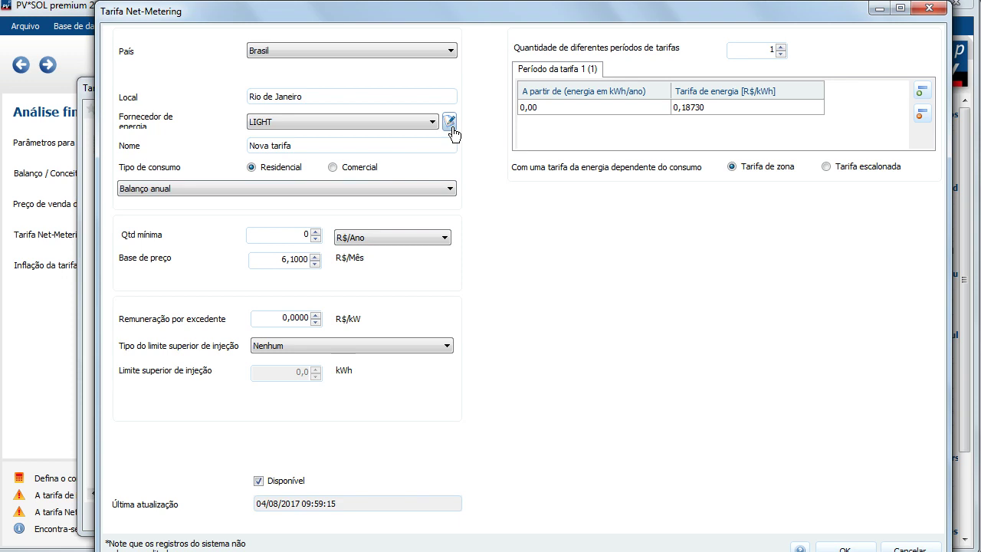
Step: Name the new tariff "A4 verde, julho 2017"
{"action": "left_click_drag", "start_coordinate": [412, 149], "coordinate": [172, 141]}
{"action": "type", "text": "A4 verde, julho 2017"}
{"action": "double_click", "coordinate": [298, 146]}
{"action": "left_click", "coordinate": [384, 143]}
Step: Set the tariff's consumption type to Comercial, its balance to "Balanço mensal" and its base price to 0 R$/month
{"action": "left_click", "coordinate": [333, 168]}
{"action": "left_click", "coordinate": [366, 191]}
{"action": "left_click", "coordinate": [361, 217]}
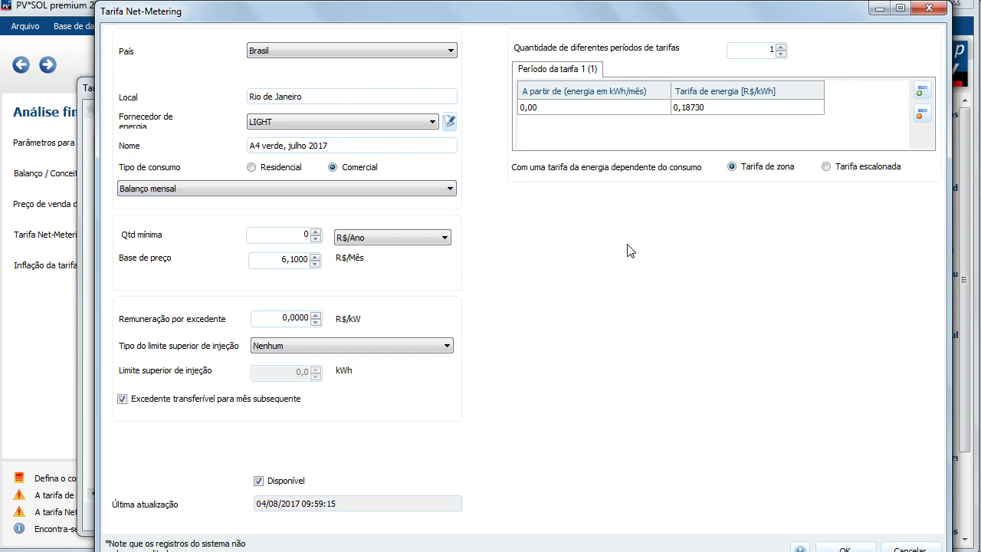
{"action": "left_click_drag", "start_coordinate": [275, 260], "coordinate": [445, 269]}
{"action": "type", "text": "0"}
Step: Set the number of tariff periods to 2 and rename the first period "Fora da Ponta"
{"action": "left_click", "coordinate": [781, 46]}
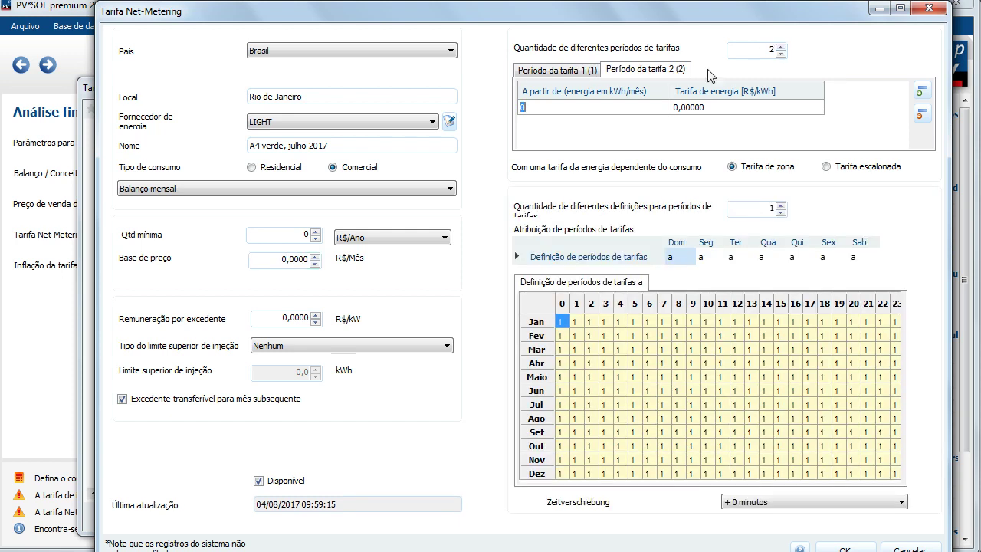
{"action": "left_click", "coordinate": [565, 73]}
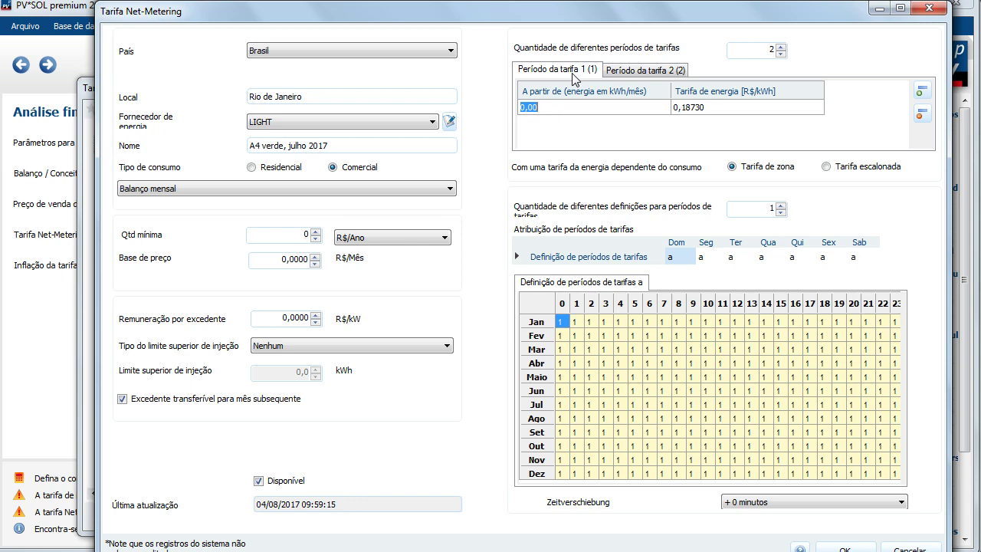
{"action": "double_click", "coordinate": [574, 73]}
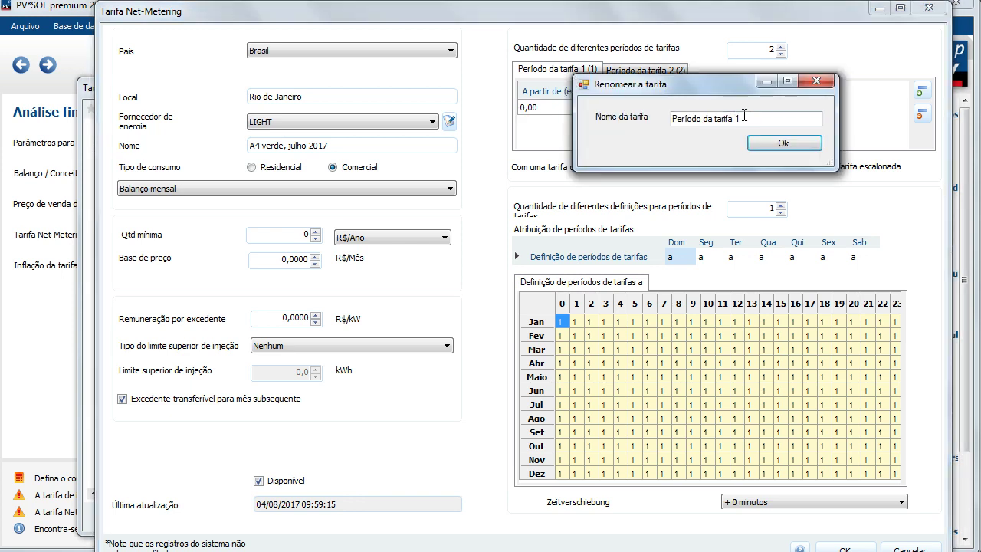
{"action": "left_click_drag", "start_coordinate": [744, 117], "coordinate": [630, 125]}
{"action": "type", "text": "Fora da Ponta"}
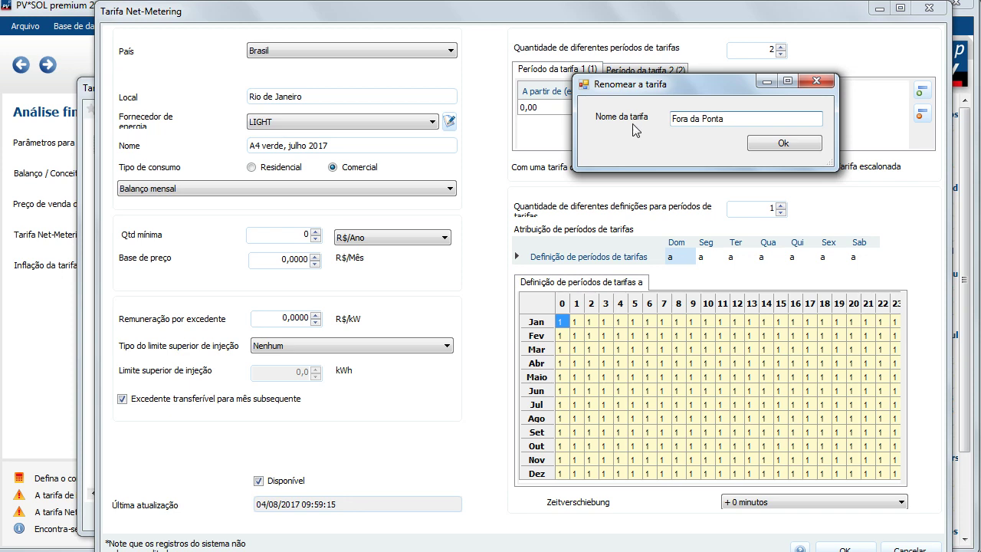
{"action": "left_click", "coordinate": [782, 144]}
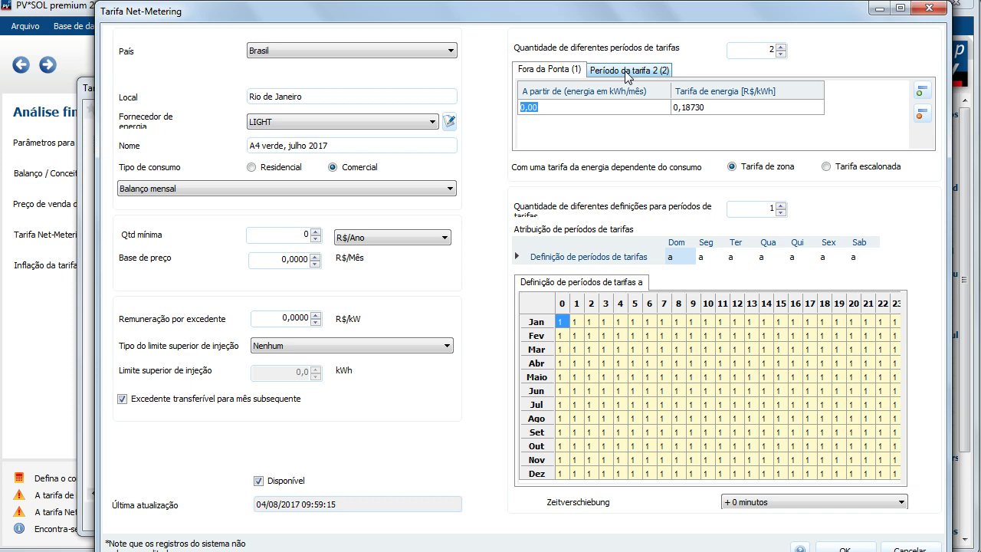
Step: Enter the energy rate per kWh for the Fora da Ponta period
{"action": "left_click", "coordinate": [743, 109]}
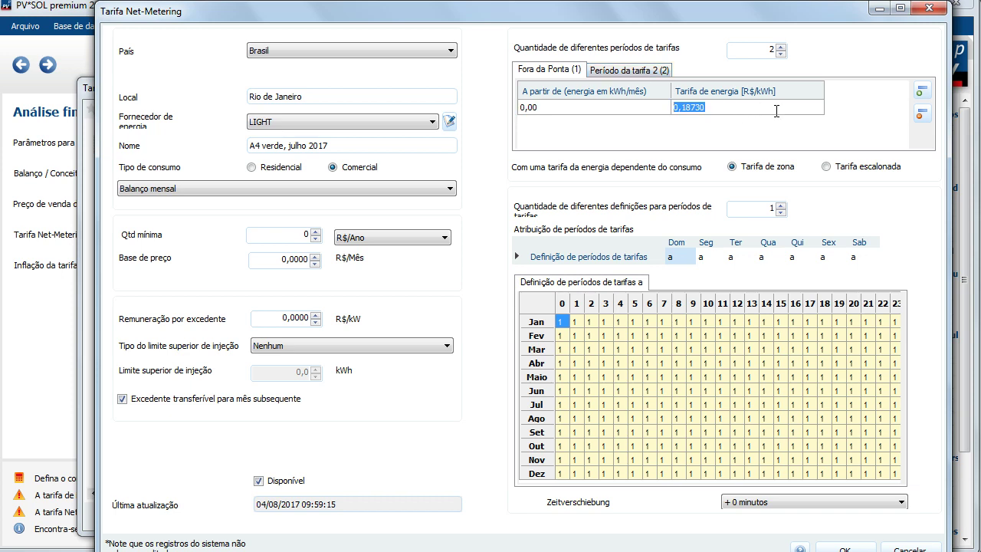
{"action": "type", "text": "52"}
{"action": "type", "text": "519"}
{"action": "type", "text": "0,"}
Step: Rename the tariff's second period "Ponta"
{"action": "left_click", "coordinate": [627, 72]}
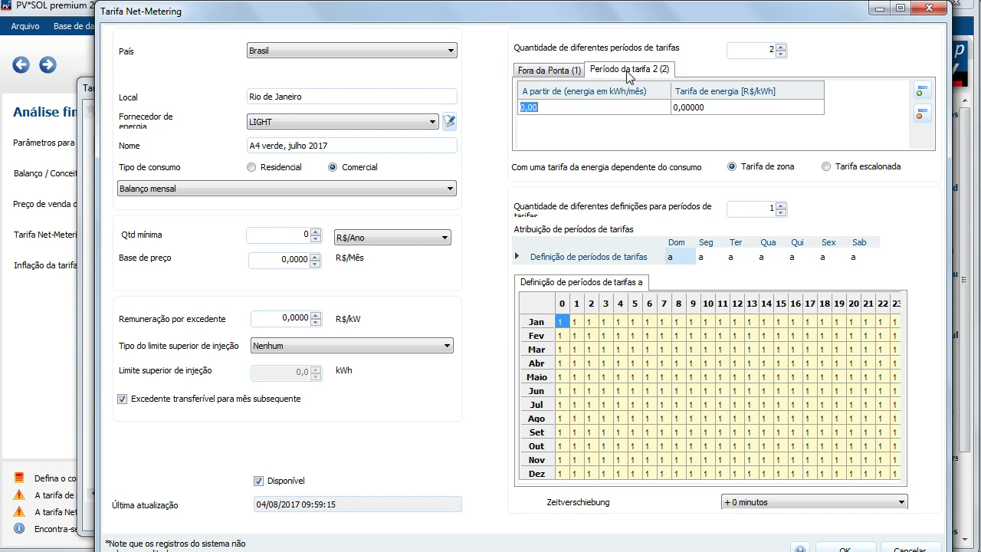
{"action": "double_click", "coordinate": [627, 72]}
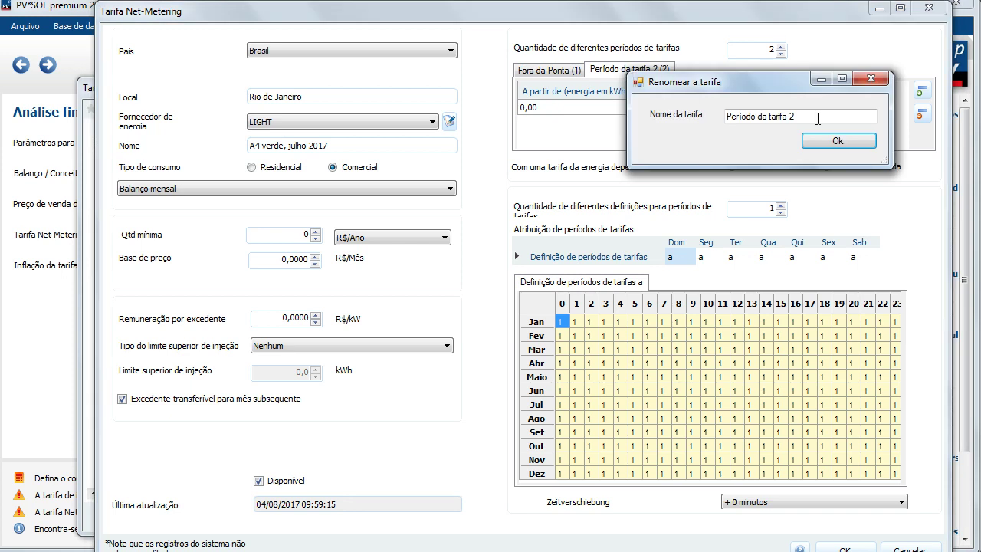
{"action": "left_click_drag", "start_coordinate": [801, 119], "coordinate": [657, 112]}
{"action": "type", "text": "Ponta"}
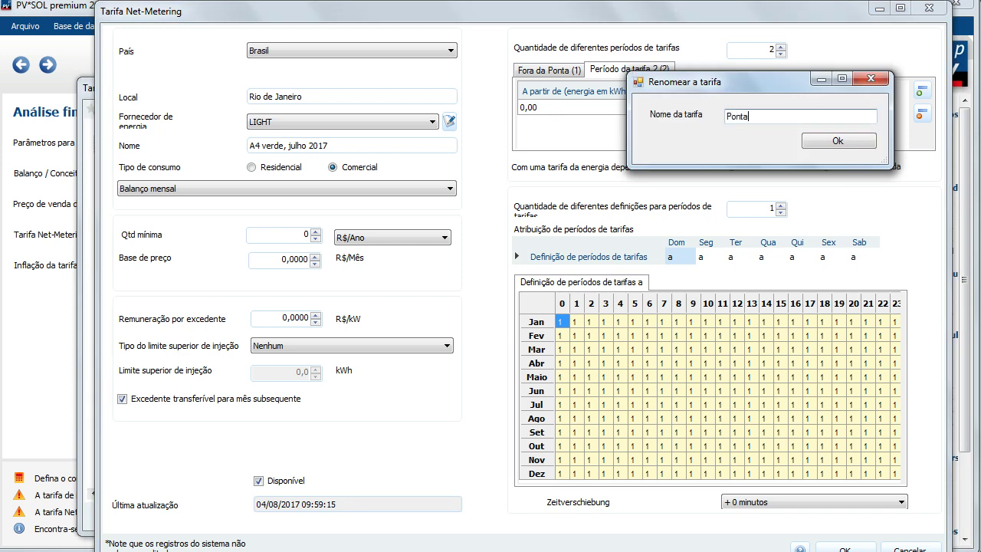
{"action": "left_click", "coordinate": [843, 143]}
Step: Set the Ponta period's energy rate to 1,89911 R$/kWh
{"action": "left_click", "coordinate": [753, 111]}
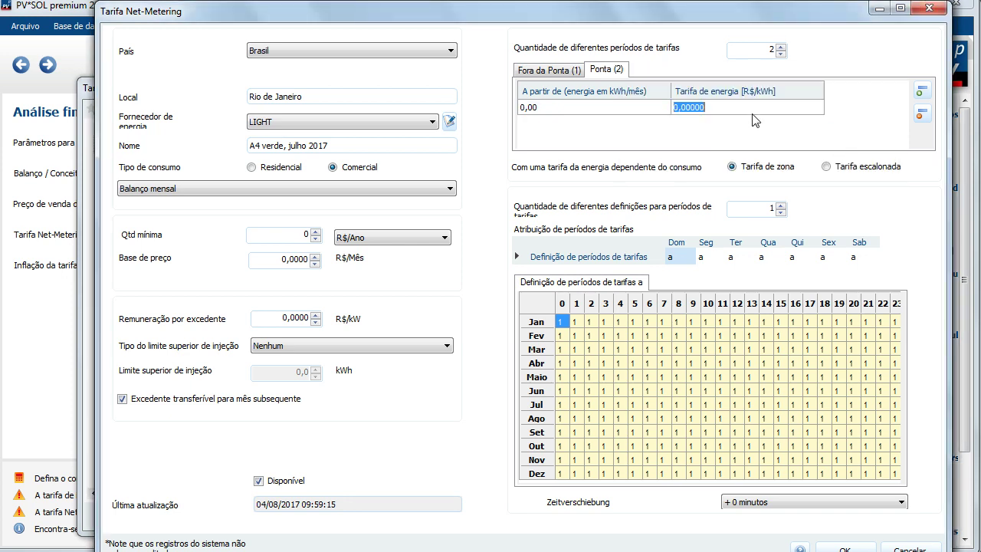
{"action": "type", "text": "1,89911"}
{"action": "left_click", "coordinate": [555, 72]}
{"action": "left_click", "coordinate": [606, 70]}
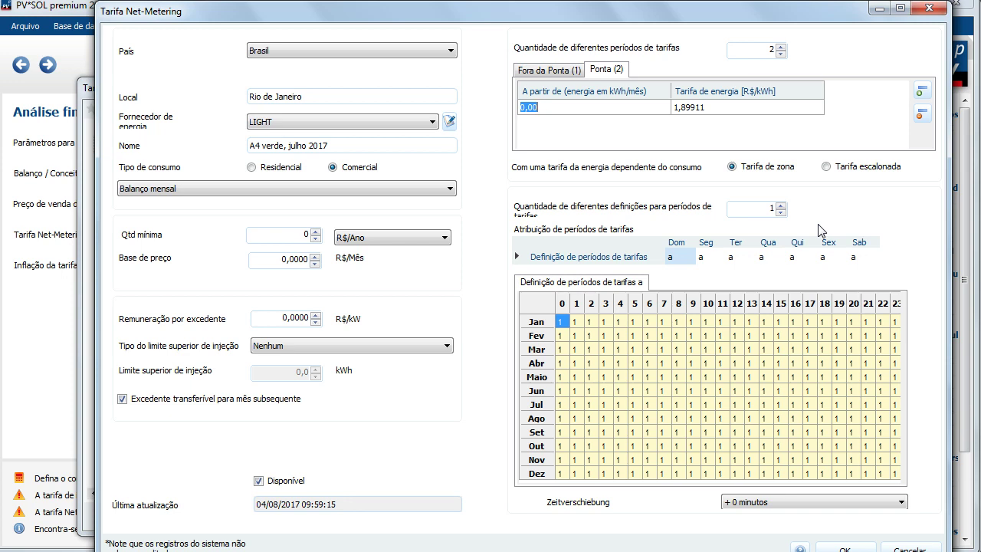
Step: Set the number of tariff period definitions to 2 and assign definition b to Sunday and Saturday
{"action": "left_click", "coordinate": [781, 204]}
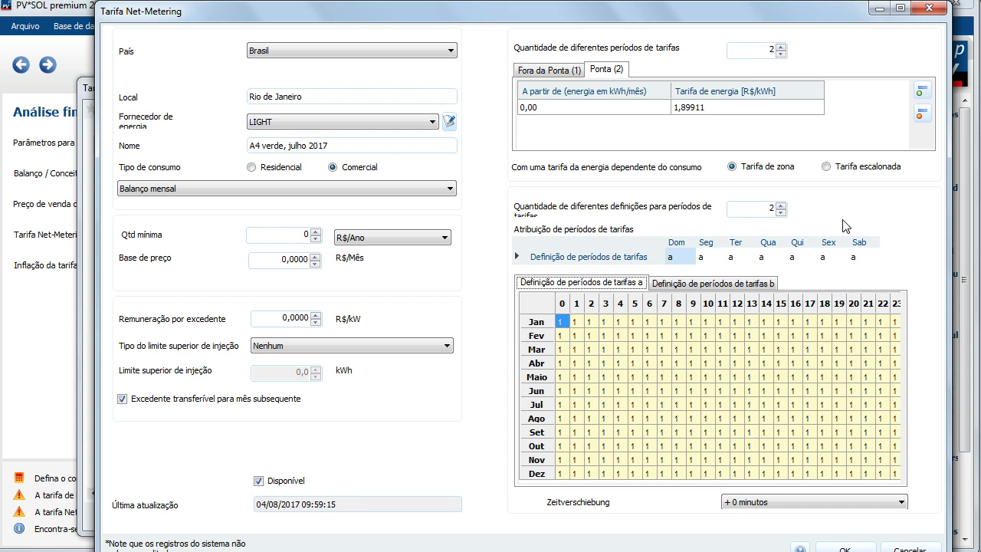
{"action": "left_click", "coordinate": [689, 258]}
{"action": "left_click", "coordinate": [689, 258]}
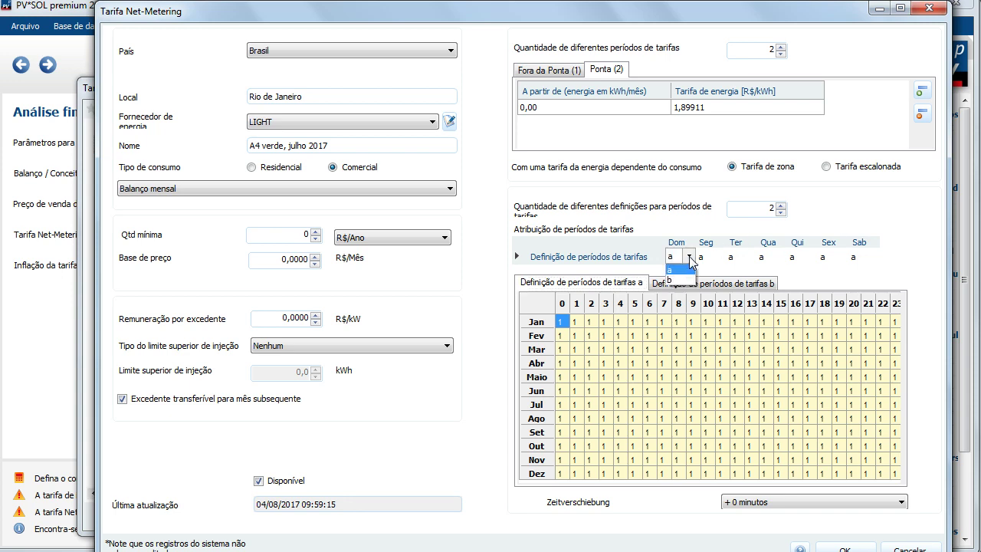
{"action": "left_click", "coordinate": [687, 281]}
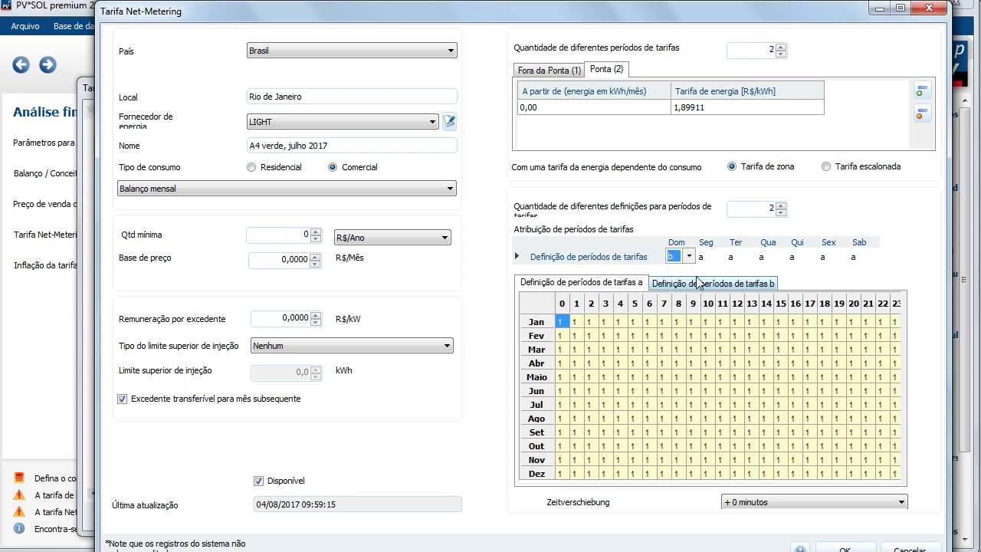
{"action": "left_click", "coordinate": [853, 261]}
{"action": "left_click", "coordinate": [871, 259]}
{"action": "left_click", "coordinate": [866, 281]}
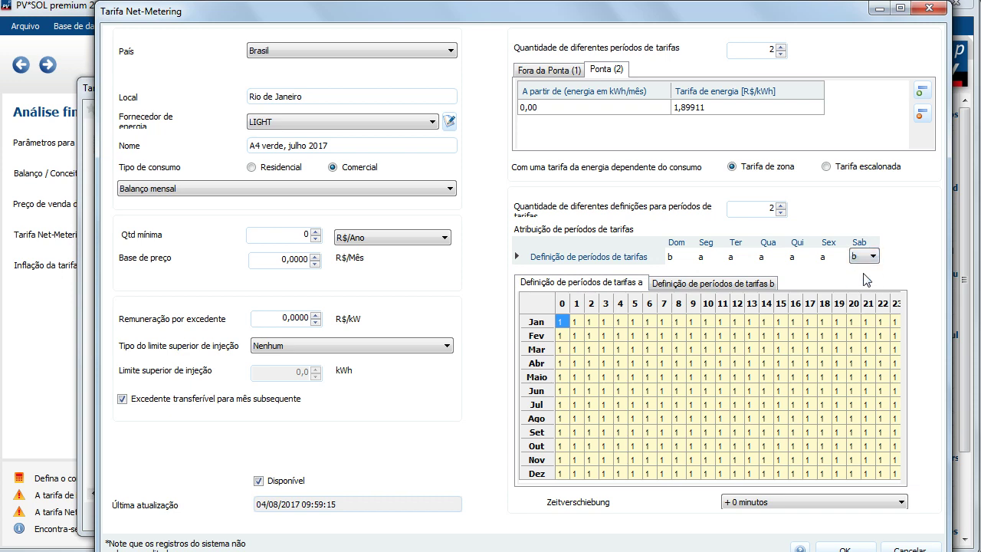
Step: In definition a, assign tariff period 2 to January hours 17, 18 and 19, and set the time shift to + 30 minutos
{"action": "left_click", "coordinate": [604, 285]}
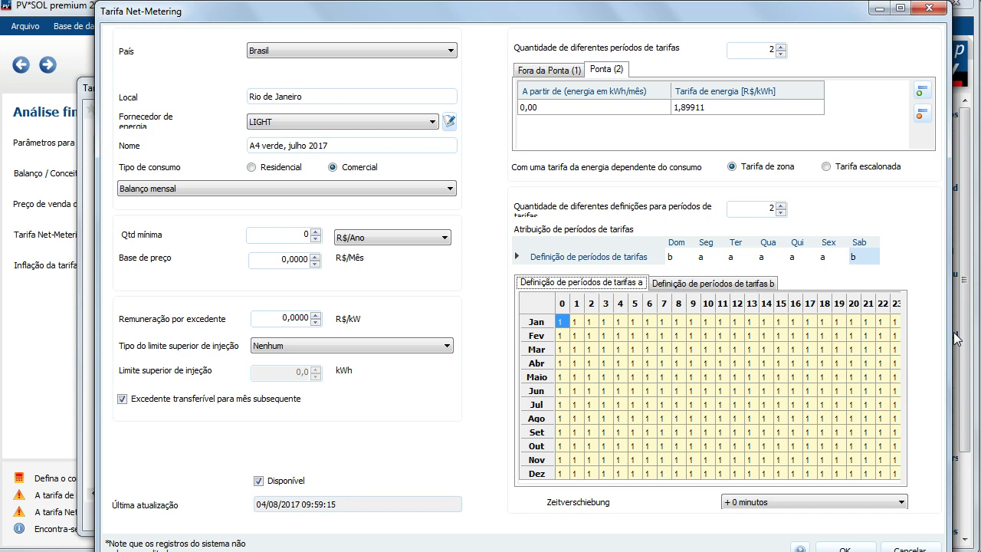
{"action": "left_click", "coordinate": [809, 321]}
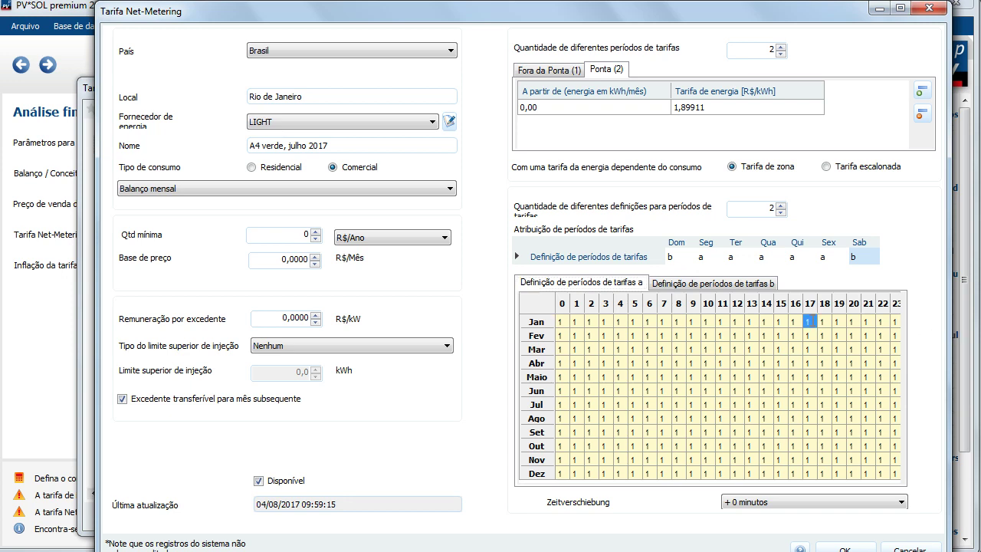
{"action": "left_click", "coordinate": [826, 321]}
{"action": "type", "text": "2"}
{"action": "left_click", "coordinate": [840, 325]}
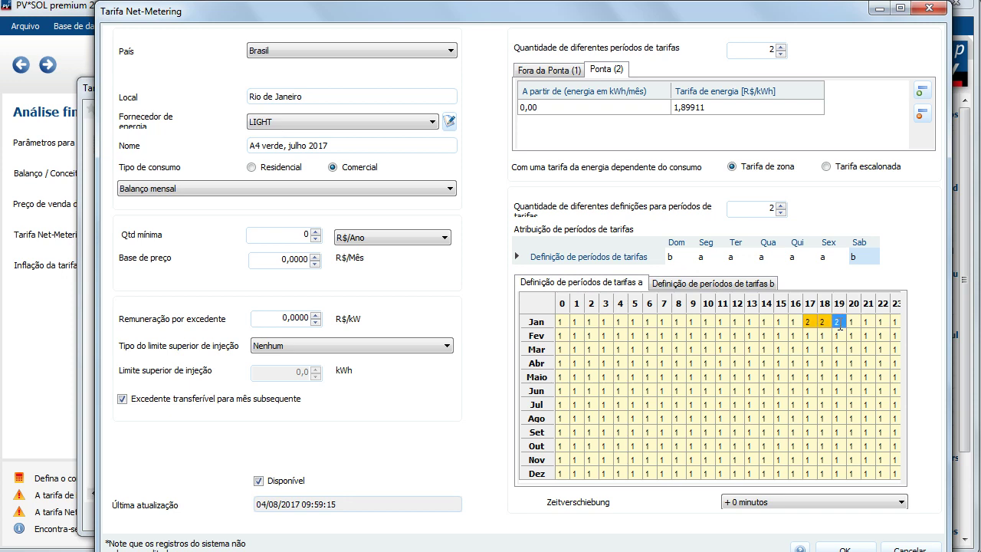
{"action": "left_click", "coordinate": [902, 502]}
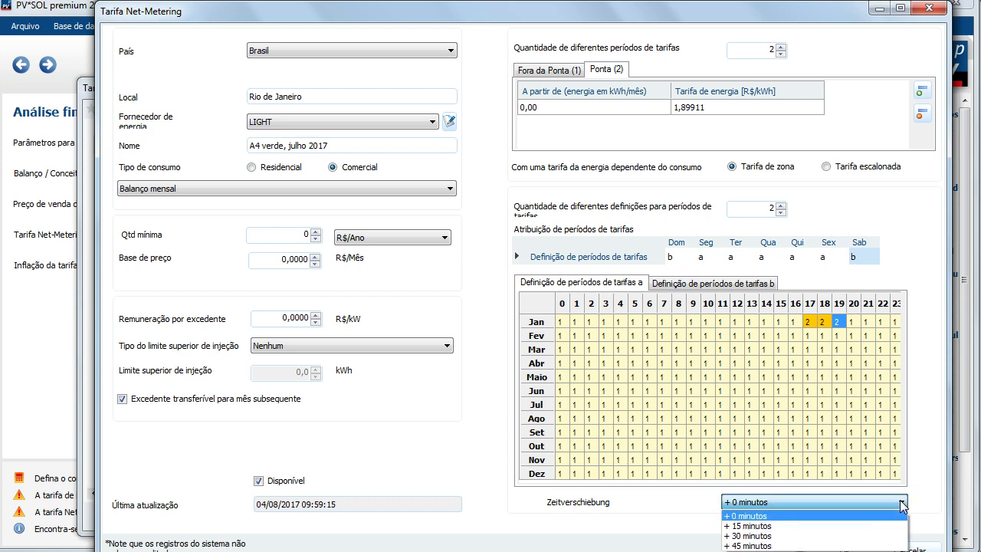
{"action": "left_click", "coordinate": [883, 535]}
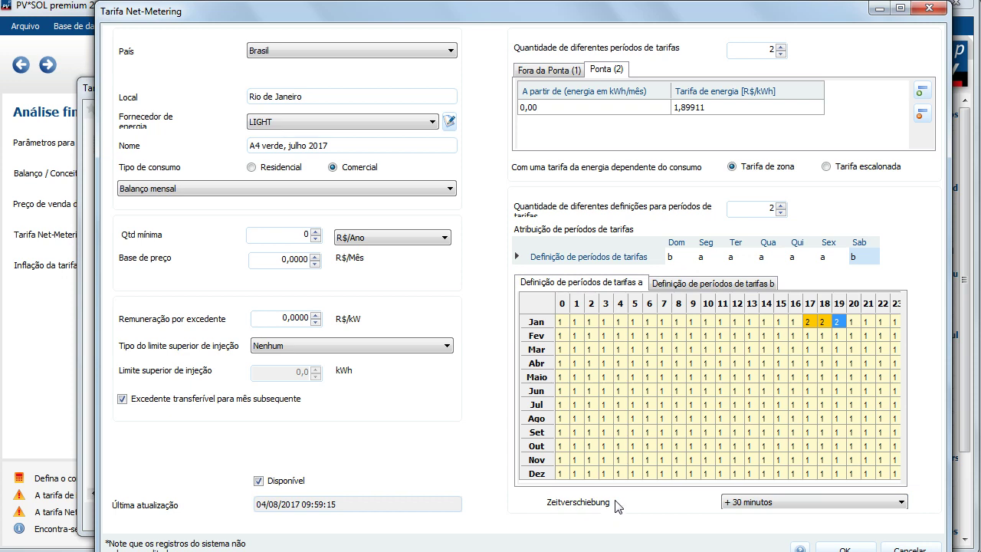
Step: In definition a, assign tariff period 2 to hours 17, 18 and 19 for every month from February to December
{"action": "left_click", "coordinate": [810, 335]}
{"action": "type", "text": "2"}
{"action": "left_click", "coordinate": [824, 335]}
{"action": "type", "text": "2"}
{"action": "left_click", "coordinate": [838, 335]}
{"action": "type", "text": "2"}
{"action": "left_click", "coordinate": [810, 350]}
{"action": "type", "text": "2"}
{"action": "left_click", "coordinate": [824, 350]}
{"action": "type", "text": "2"}
{"action": "left_click", "coordinate": [838, 350]}
{"action": "type", "text": "2"}
{"action": "left_click", "coordinate": [810, 363]}
{"action": "type", "text": "2"}
{"action": "left_click", "coordinate": [824, 363]}
{"action": "type", "text": "2"}
{"action": "left_click", "coordinate": [838, 363]}
{"action": "type", "text": "2"}
{"action": "left_click", "coordinate": [810, 377]}
{"action": "type", "text": "2"}
{"action": "left_click", "coordinate": [824, 377]}
{"action": "type", "text": "2"}
{"action": "left_click", "coordinate": [837, 377]}
{"action": "type", "text": "2"}
{"action": "left_click", "coordinate": [810, 391]}
{"action": "type", "text": "2"}
{"action": "left_click", "coordinate": [823, 391]}
{"action": "type", "text": "2"}
{"action": "left_click", "coordinate": [837, 391]}
{"action": "type", "text": "2"}
{"action": "left_click", "coordinate": [810, 405]}
{"action": "type", "text": "2"}
{"action": "left_click", "coordinate": [824, 405]}
{"action": "type", "text": "2"}
{"action": "left_click", "coordinate": [838, 404]}
{"action": "type", "text": "2"}
{"action": "left_click", "coordinate": [810, 418]}
{"action": "type", "text": "2"}
{"action": "left_click", "coordinate": [823, 418]}
{"action": "type", "text": "2"}
{"action": "left_click", "coordinate": [837, 419]}
{"action": "type", "text": "2"}
{"action": "left_click", "coordinate": [810, 432]}
{"action": "type", "text": "2"}
{"action": "left_click", "coordinate": [824, 432]}
{"action": "type", "text": "2"}
{"action": "left_click", "coordinate": [837, 432]}
{"action": "type", "text": "2"}
{"action": "left_click", "coordinate": [810, 446]}
{"action": "type", "text": "2"}
{"action": "left_click", "coordinate": [823, 446]}
{"action": "type", "text": "2"}
{"action": "left_click", "coordinate": [838, 446]}
{"action": "type", "text": "2"}
{"action": "left_click", "coordinate": [810, 460]}
{"action": "type", "text": "2"}
{"action": "left_click", "coordinate": [824, 460]}
{"action": "type", "text": "2"}
{"action": "left_click", "coordinate": [838, 459]}
{"action": "type", "text": "2"}
{"action": "left_click", "coordinate": [810, 474]}
{"action": "type", "text": "2"}
{"action": "left_click", "coordinate": [824, 474]}
{"action": "type", "text": "2"}
{"action": "left_click", "coordinate": [838, 473]}
{"action": "type", "text": "2"}
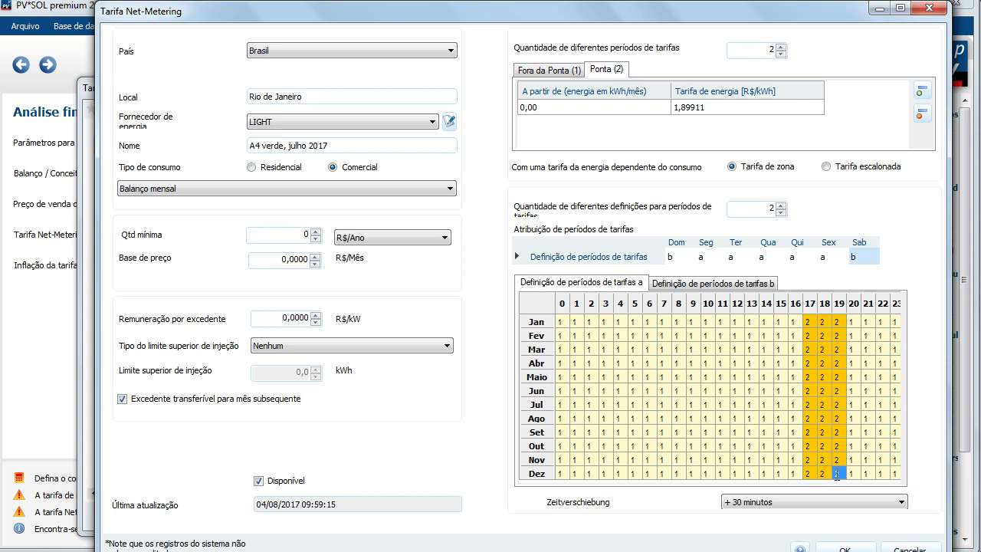
Step: Save the tariff, applying "A4 verde, julho 2017" to the project, and set the annual energy tariff inflation to 9 %
{"action": "left_click", "coordinate": [729, 294]}
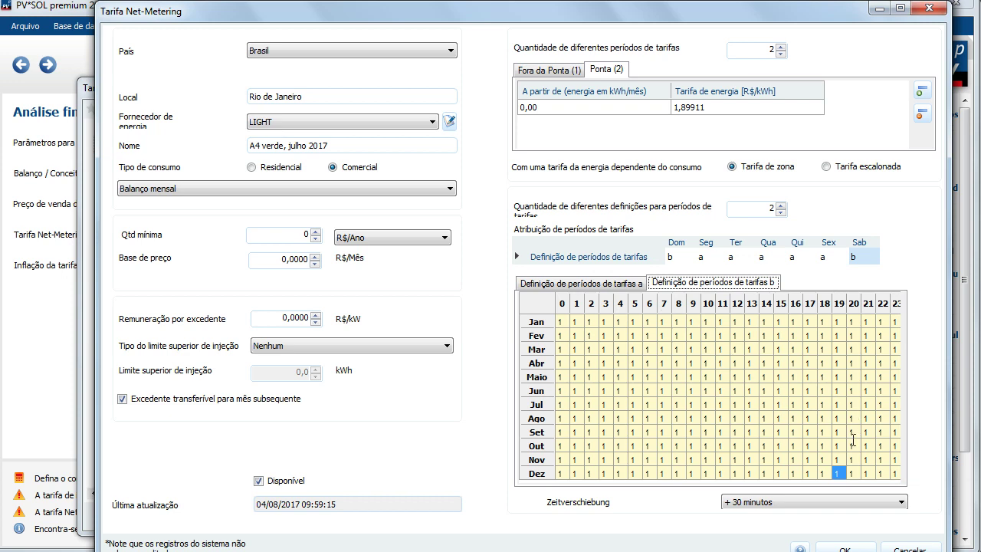
{"action": "left_click", "coordinate": [846, 547]}
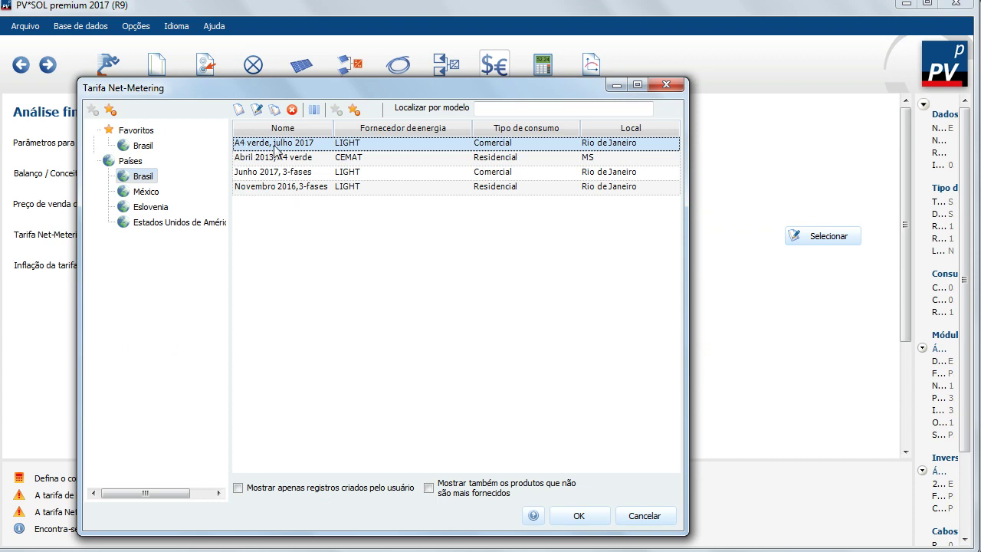
{"action": "left_click", "coordinate": [578, 515]}
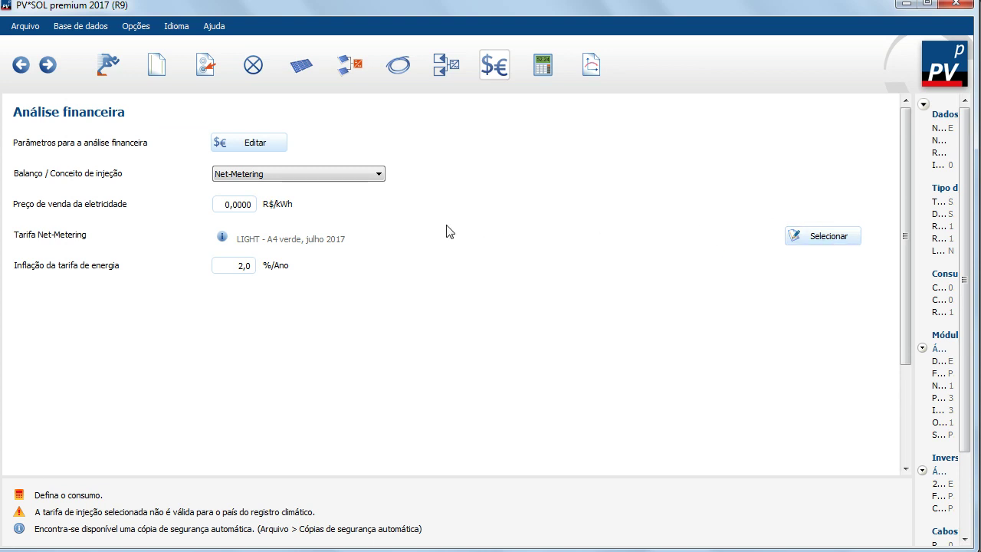
{"action": "double_click", "coordinate": [237, 265]}
{"action": "type", "text": "9,"}
Step: Add a consumer based on monthly/annual net-metering consumption, using monthly values, and name it "Consumo mensal"
{"action": "left_click", "coordinate": [204, 82]}
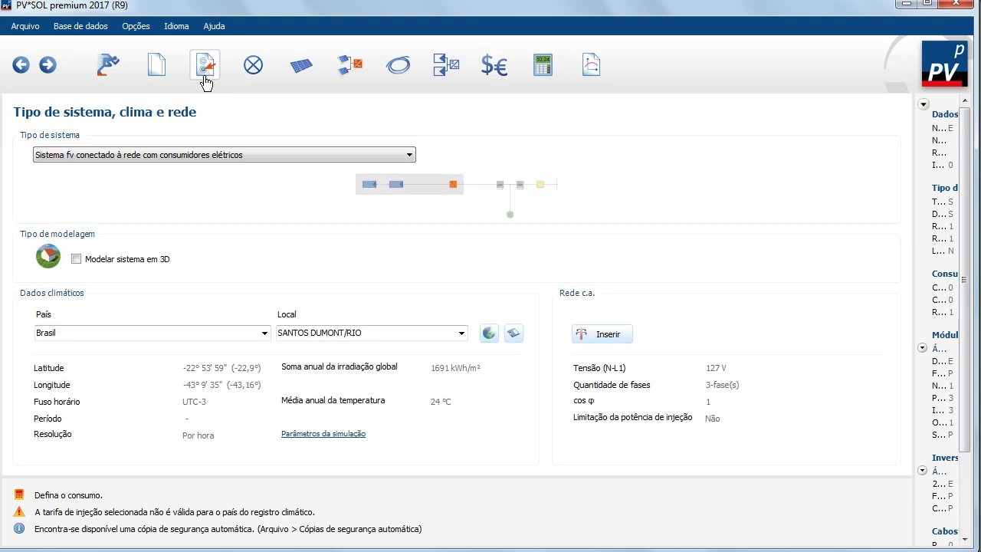
{"action": "left_click", "coordinate": [260, 73]}
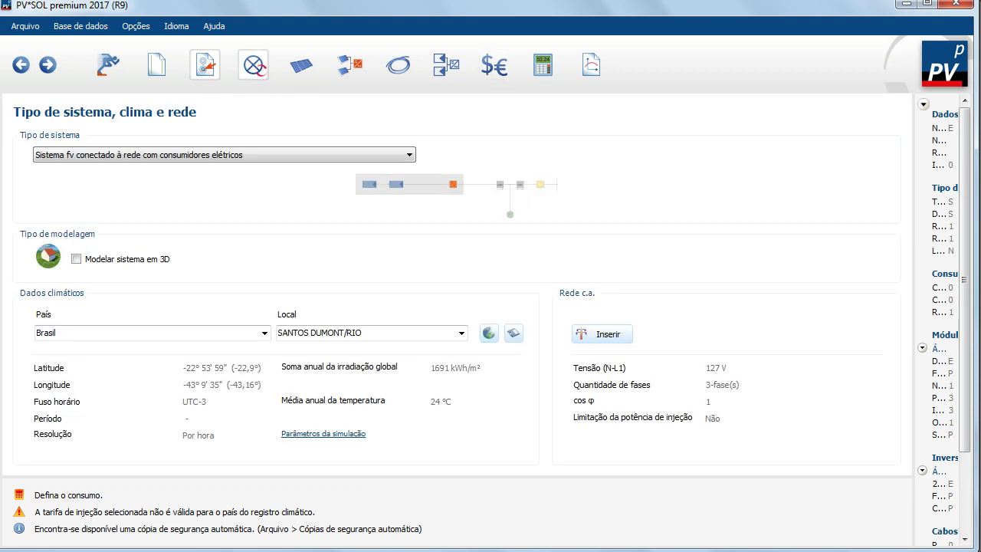
{"action": "left_click", "coordinate": [141, 168]}
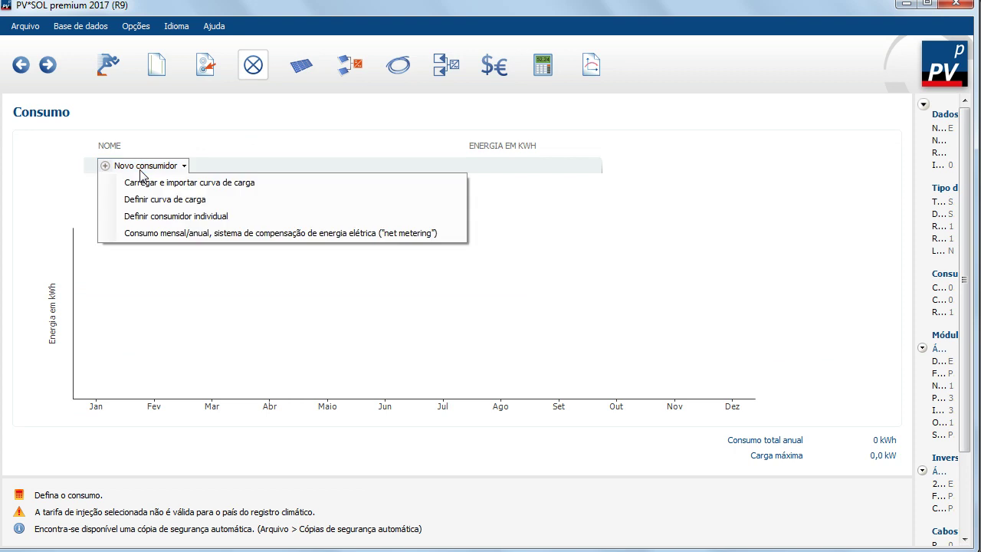
{"action": "left_click", "coordinate": [170, 234]}
{"action": "left_click", "coordinate": [333, 268]}
{"action": "left_click", "coordinate": [449, 140]}
{"action": "left_click_drag", "start_coordinate": [455, 139], "coordinate": [340, 136]}
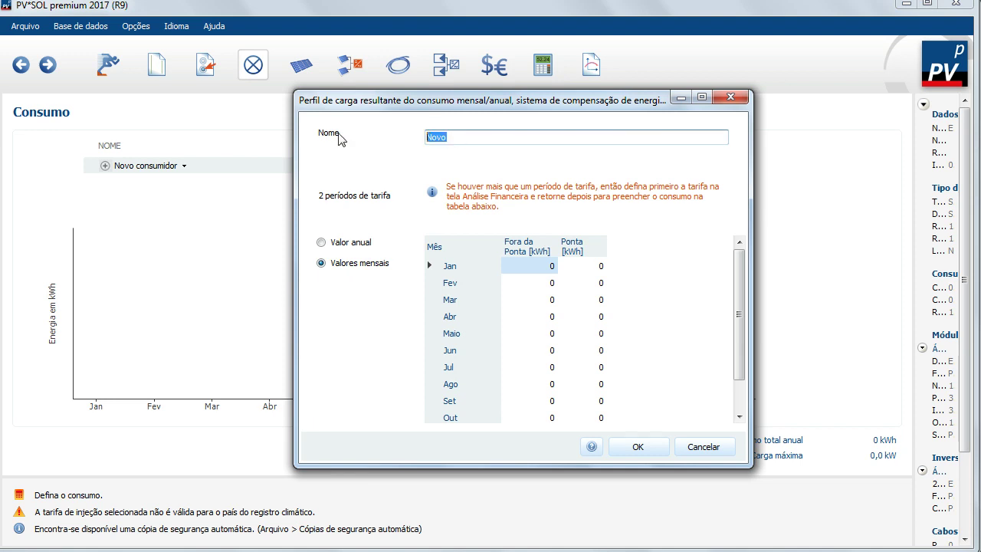
{"action": "type", "text": "Consumo mensal"}
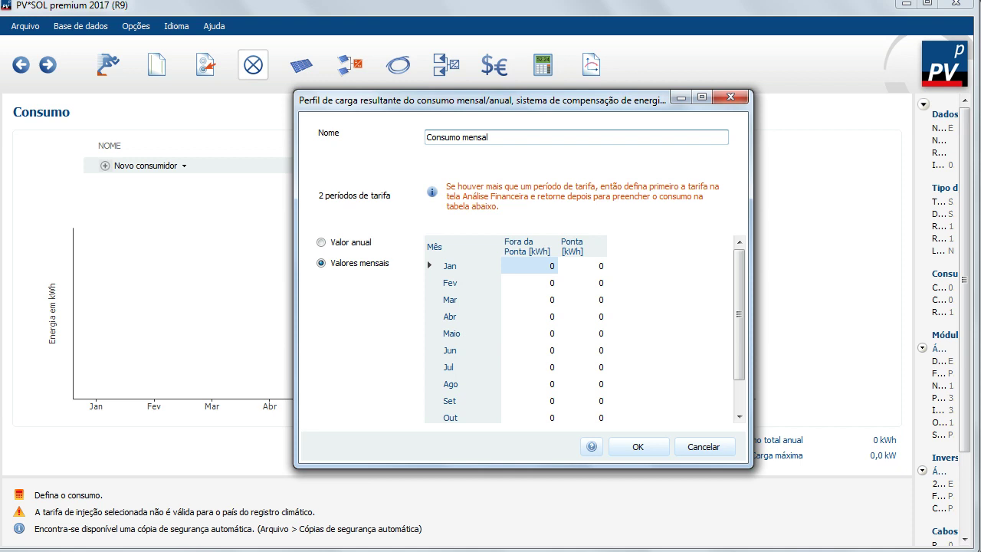
Step: Fill in and confirm the Fora da Ponta and Ponta consumption for all twelve months, starting with 110000 and 3500 kWh in January
{"action": "left_click", "coordinate": [524, 263]}
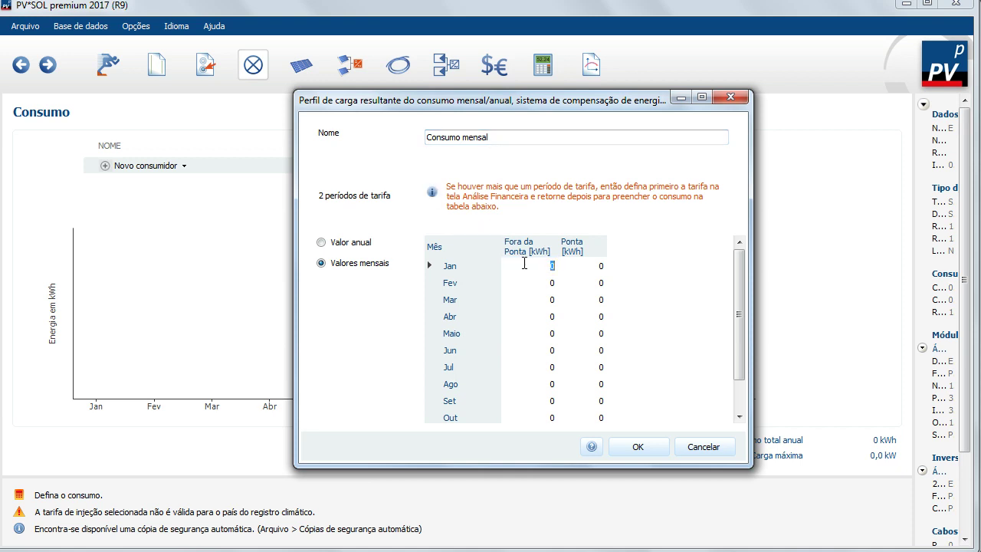
{"action": "type", "text": "110000"}
{"action": "left_click", "coordinate": [596, 268]}
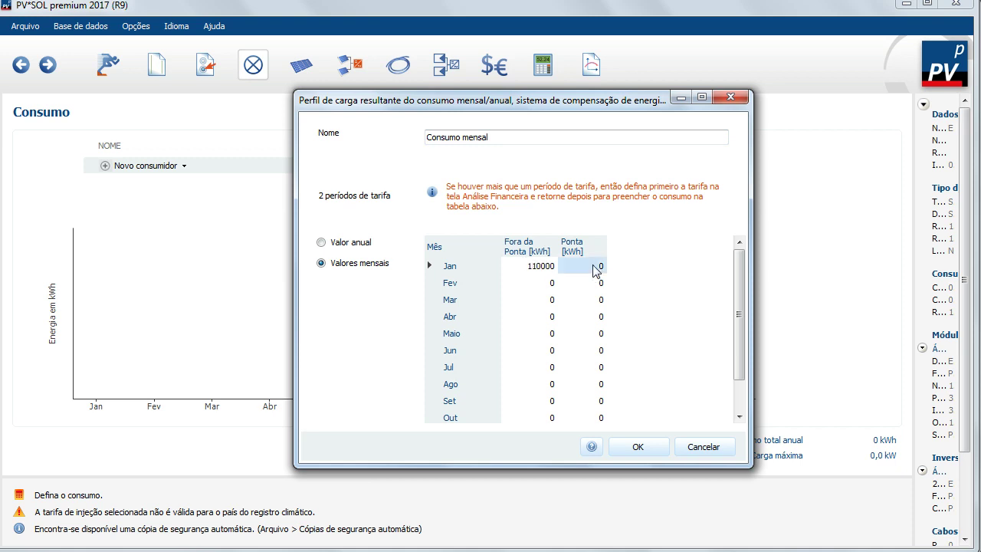
{"action": "type", "text": "3500"}
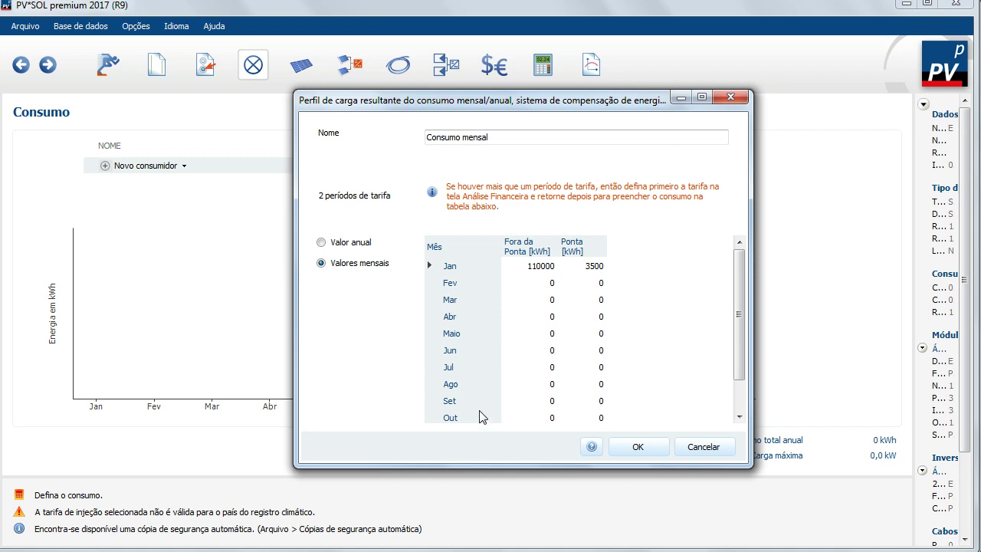
{"action": "left_click_drag", "start_coordinate": [482, 465], "coordinate": [484, 510]}
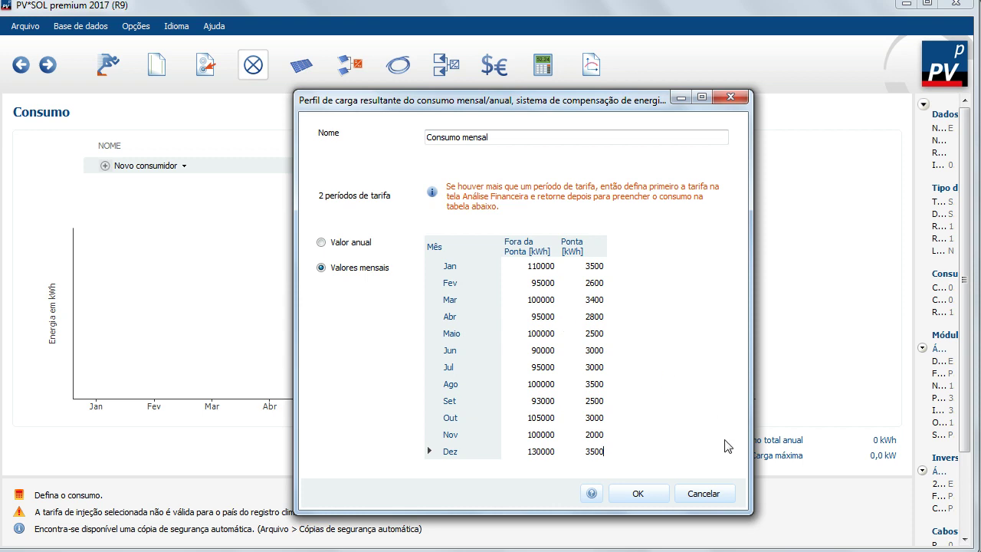
{"action": "left_click", "coordinate": [644, 496]}
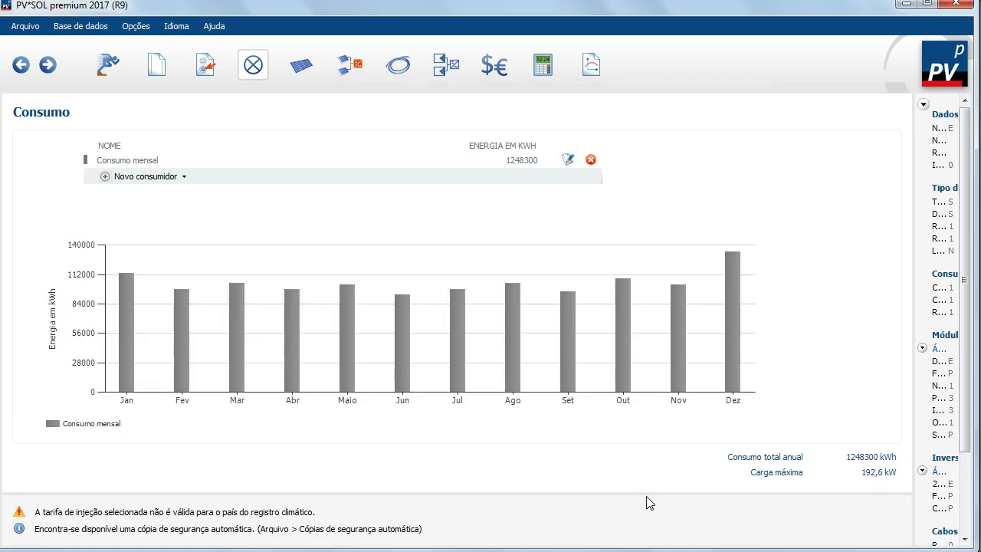
Step: Choose the AXITEC Energy GmbH & Co. KG module AXIpower AC-265P/156-60S for module area 1
{"action": "left_click", "coordinate": [303, 70]}
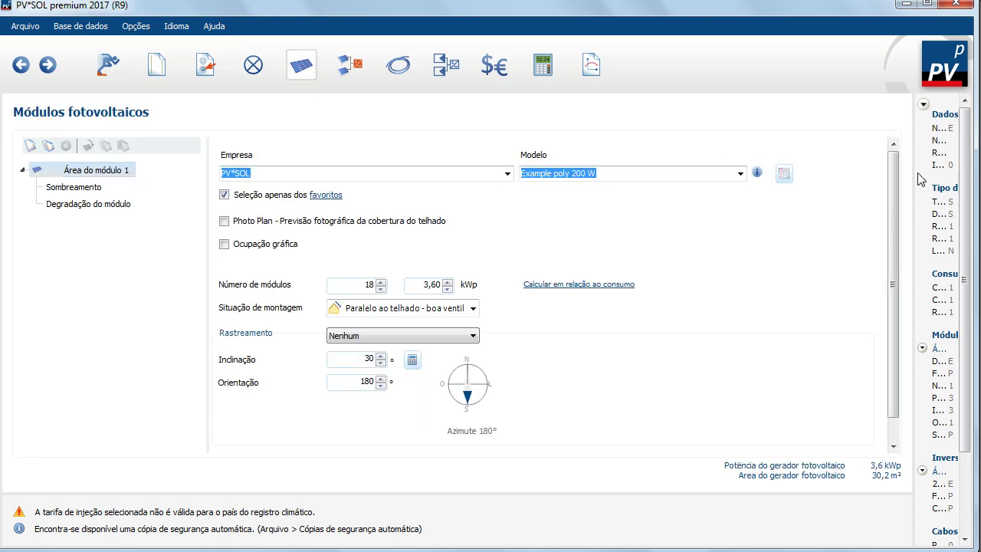
{"action": "left_click", "coordinate": [508, 174]}
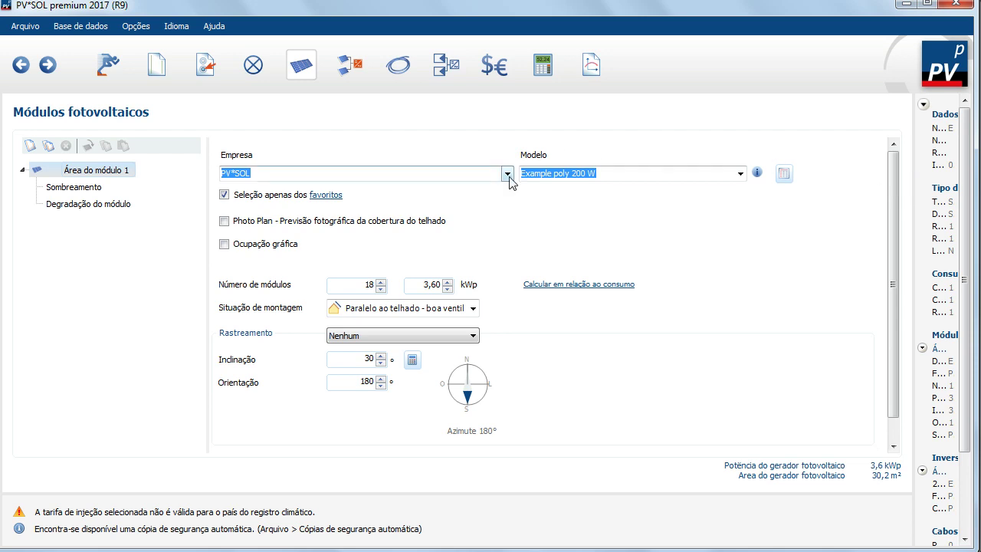
{"action": "left_click", "coordinate": [491, 188]}
{"action": "left_click", "coordinate": [740, 175]}
{"action": "left_click", "coordinate": [725, 196]}
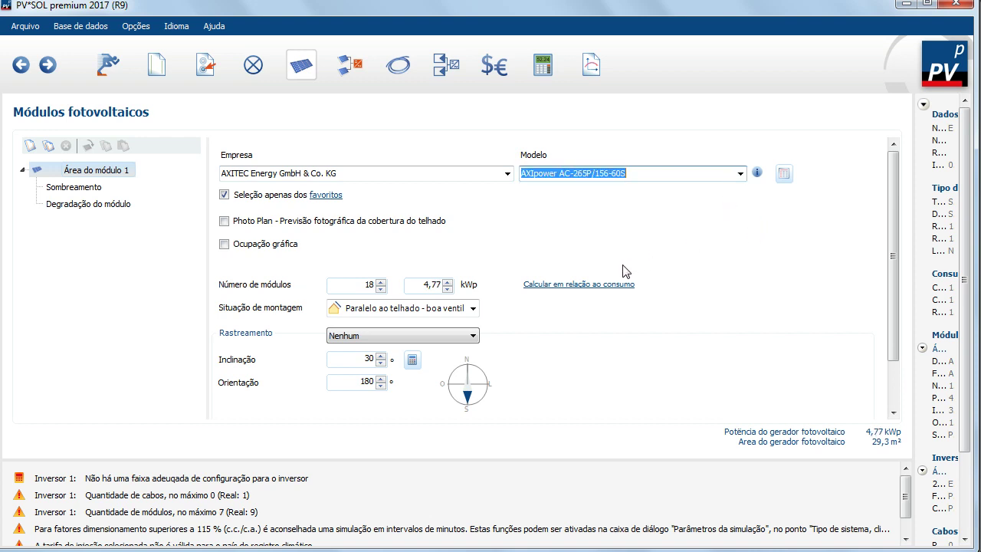
Step: Calculate the number of modules from the consumption, with a desired PV-to-consumption ratio of 100 % for the period Ano
{"action": "left_click", "coordinate": [607, 285]}
{"action": "type", "text": "100"}
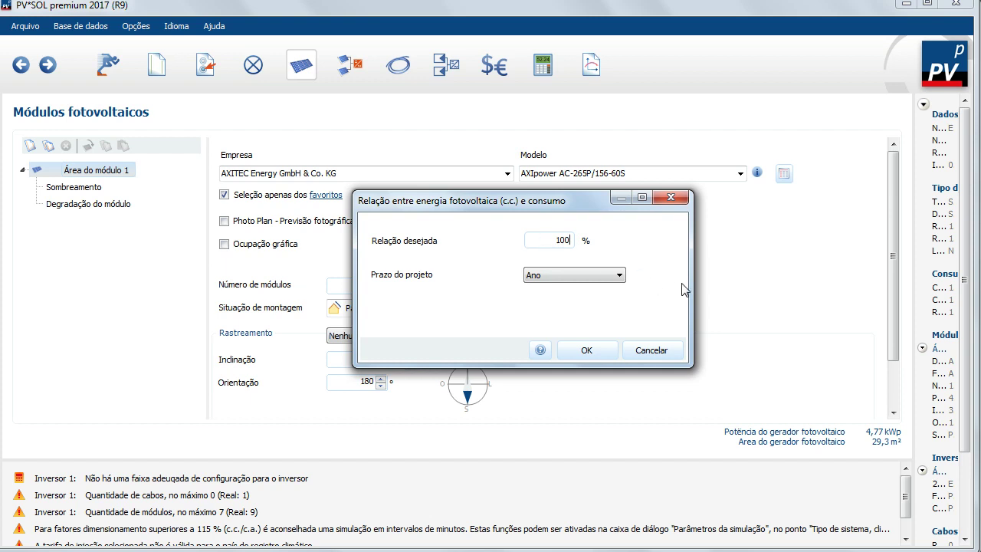
{"action": "left_click", "coordinate": [586, 351]}
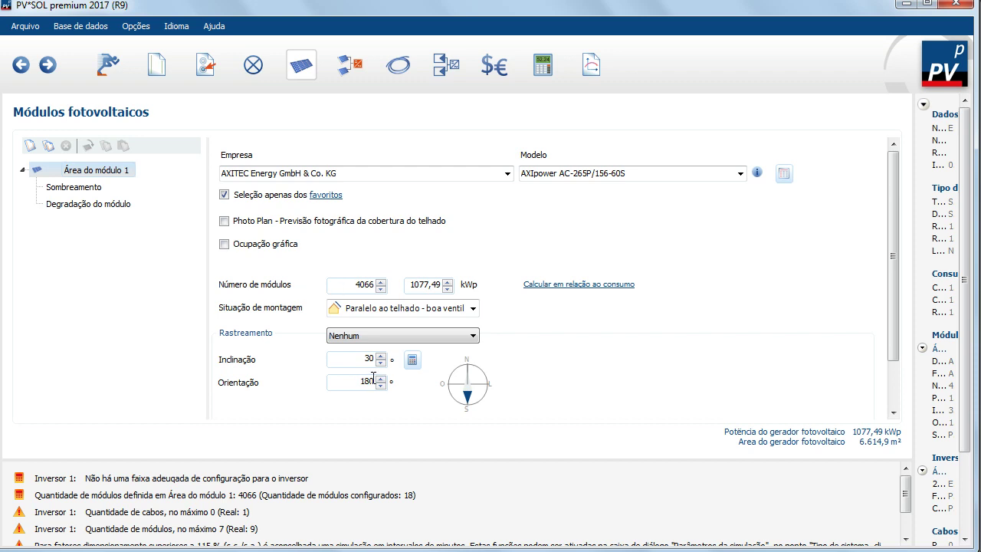
Step: Set the module area's orientation to 0° and its inclination to 20°
{"action": "double_click", "coordinate": [344, 383]}
{"action": "type", "text": "0"}
{"action": "double_click", "coordinate": [356, 360]}
{"action": "type", "text": "20"}
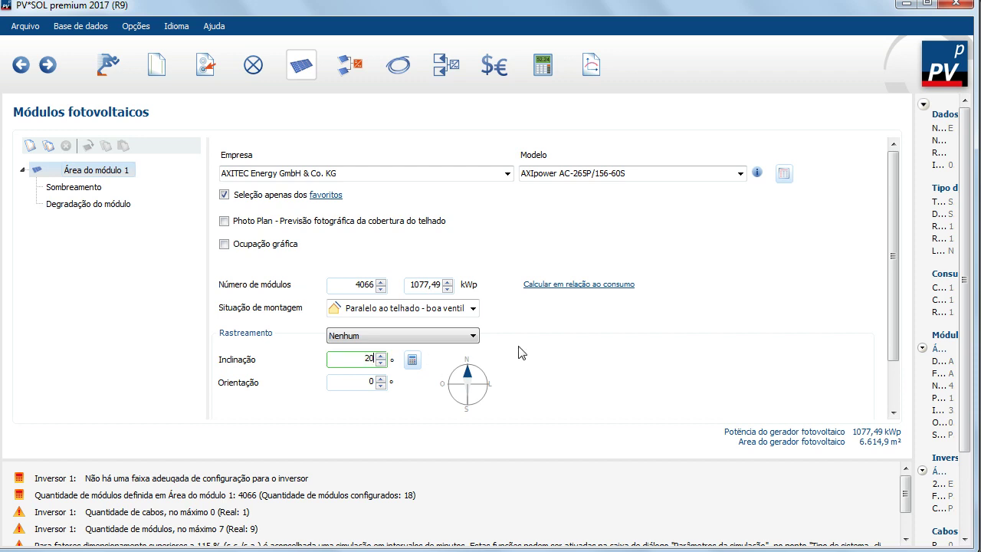
Step: Set the mounting situation to Montagem elevada - espaço livre and recalculate the number of modules for a 100 % yearly consumption ratio
{"action": "left_click", "coordinate": [473, 308]}
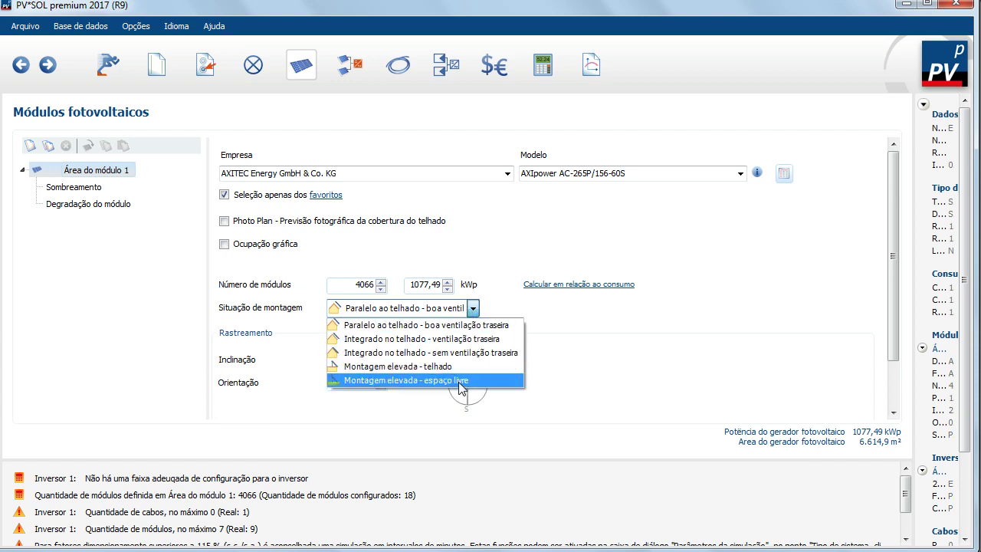
{"action": "left_click", "coordinate": [462, 380]}
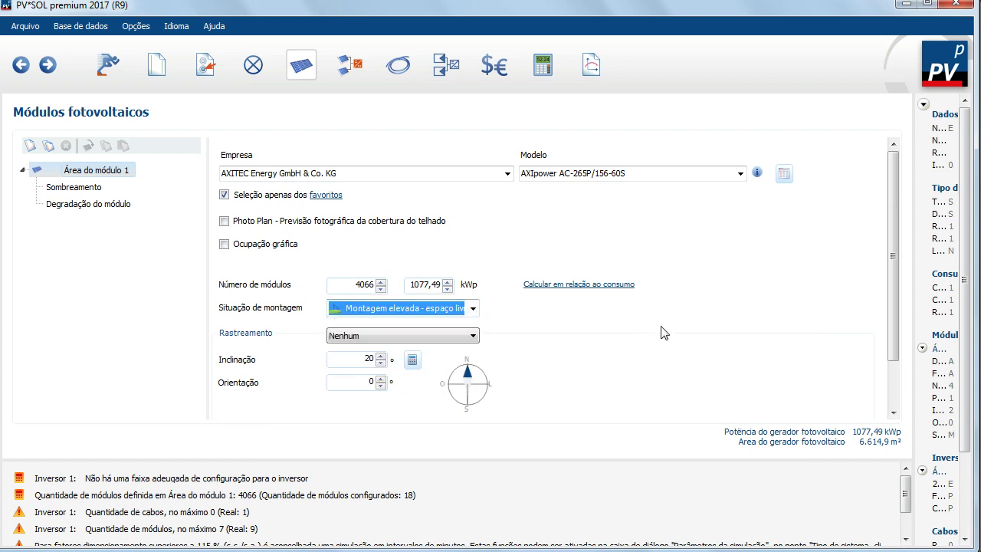
{"action": "left_click", "coordinate": [565, 285]}
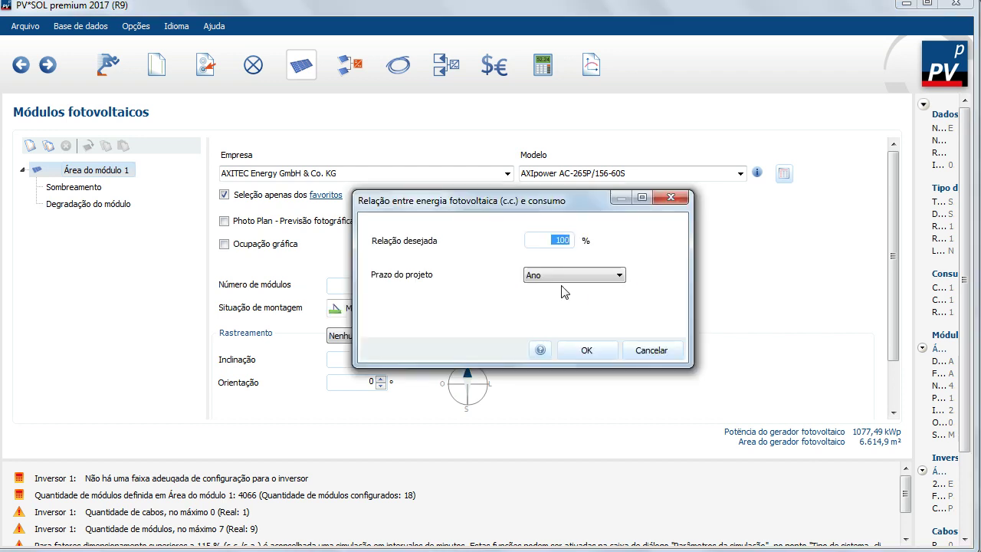
{"action": "left_click", "coordinate": [587, 353]}
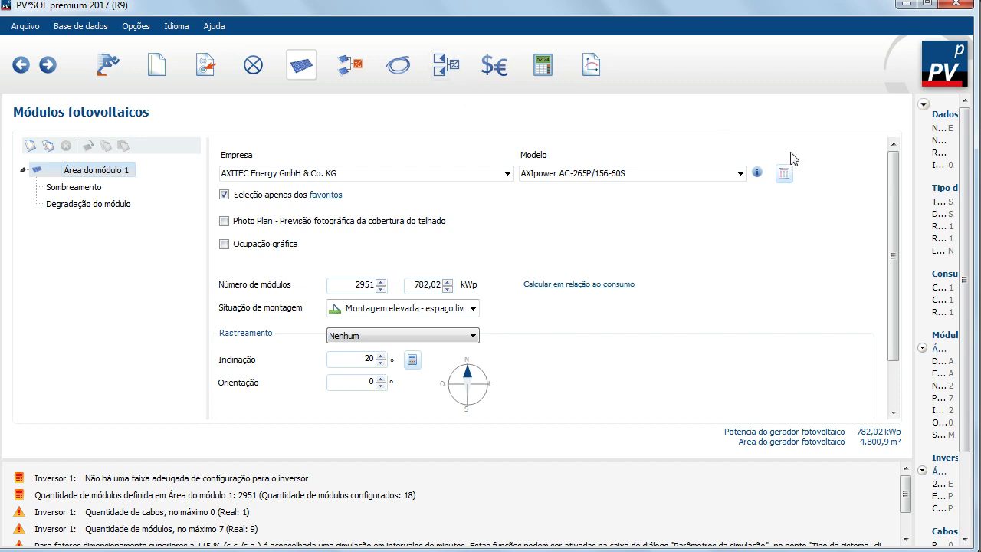
Step: Apply the automatically proposed inverter configuration to module area 1
{"action": "left_click", "coordinate": [354, 79]}
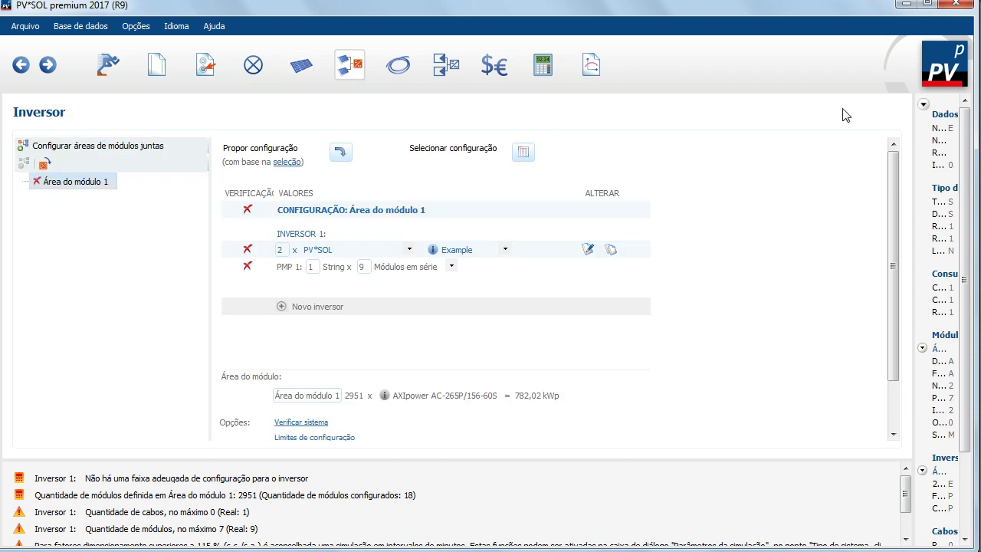
{"action": "left_click", "coordinate": [339, 152]}
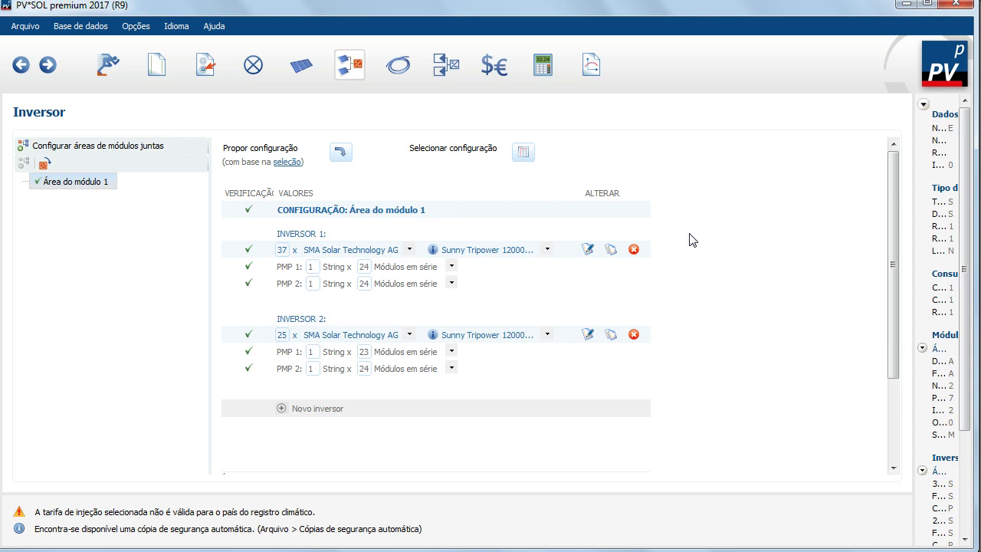
Step: Enter the cable losses as Perda total with a value of 1 %
{"action": "left_click", "coordinate": [397, 67]}
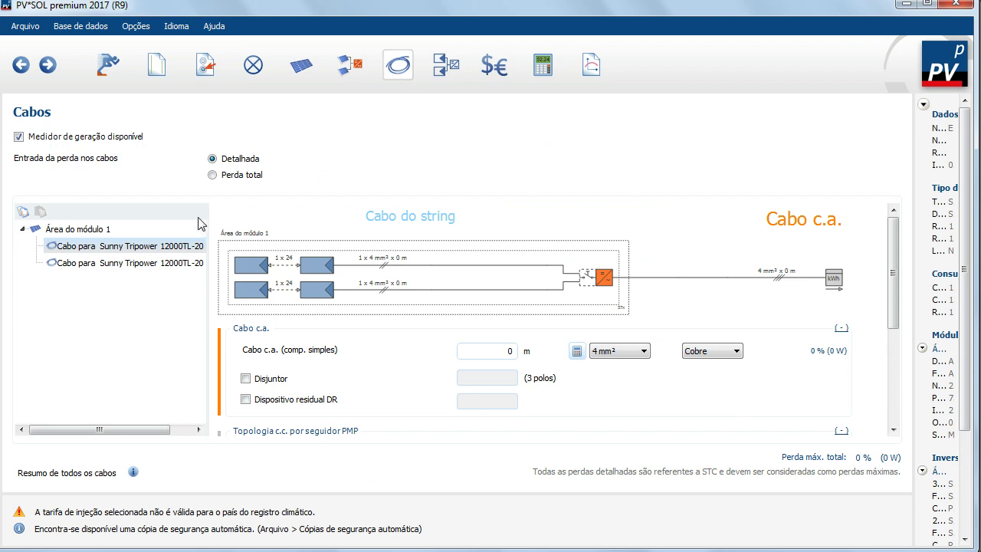
{"action": "left_click", "coordinate": [212, 175]}
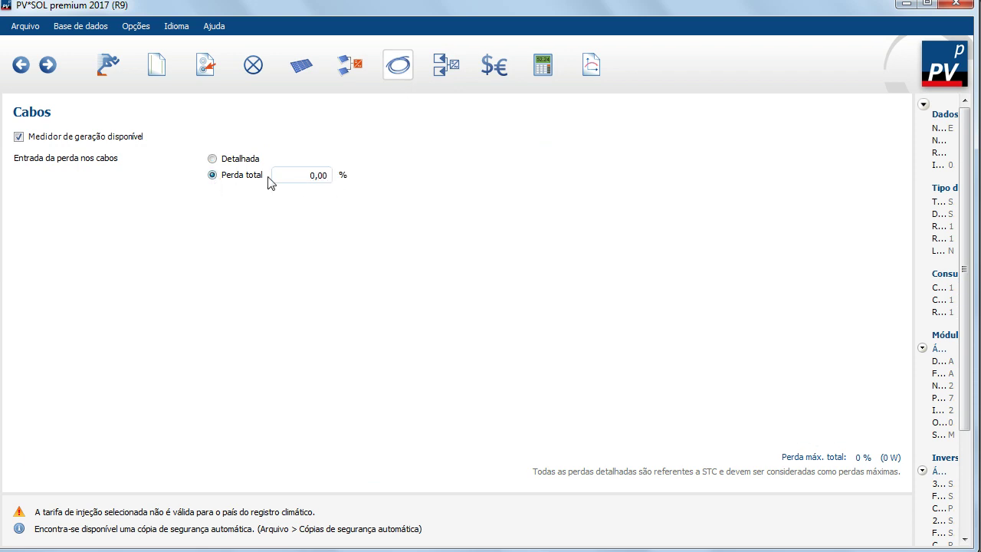
{"action": "left_click_drag", "start_coordinate": [284, 174], "coordinate": [434, 176]}
{"action": "type", "text": "1,"}
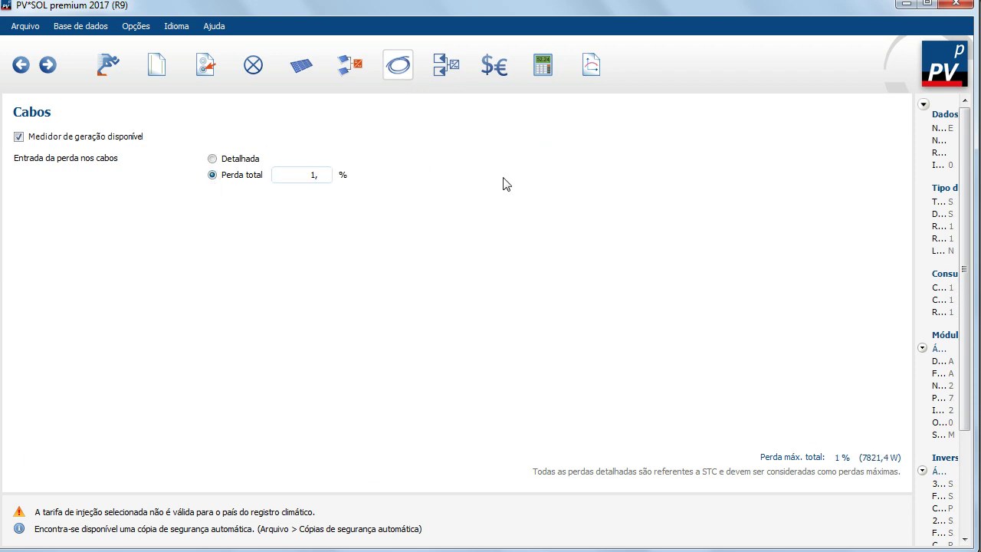
Step: Set the financial analysis parameters to a project term of 25 years and a discount rate of 0
{"action": "left_click", "coordinate": [489, 74]}
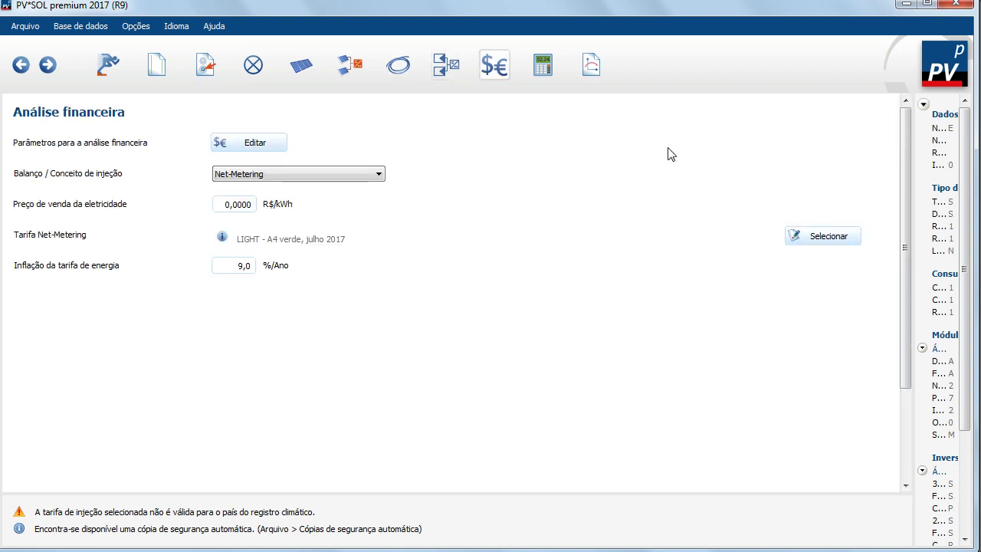
{"action": "left_click", "coordinate": [256, 148]}
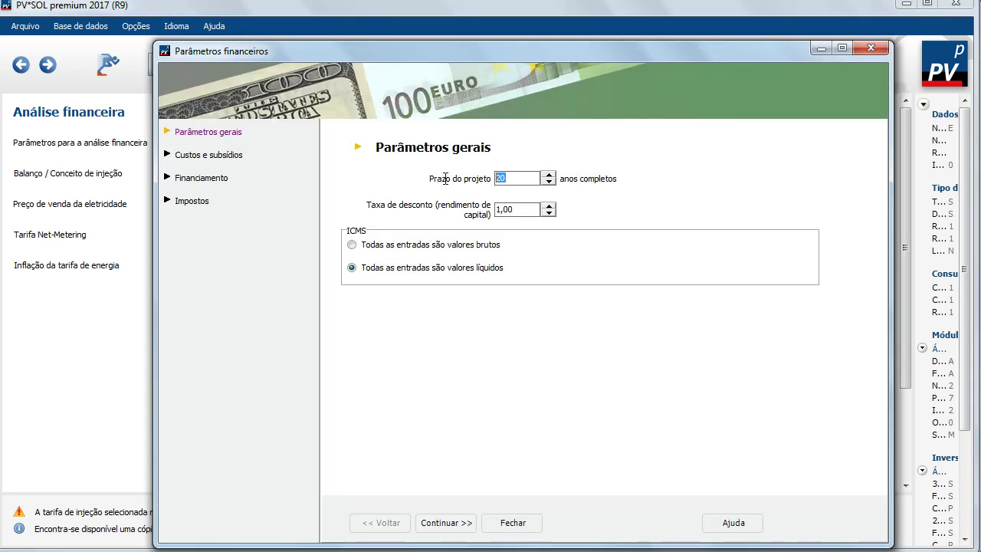
{"action": "type", "text": "25"}
{"action": "double_click", "coordinate": [524, 208]}
{"action": "type", "text": "0"}
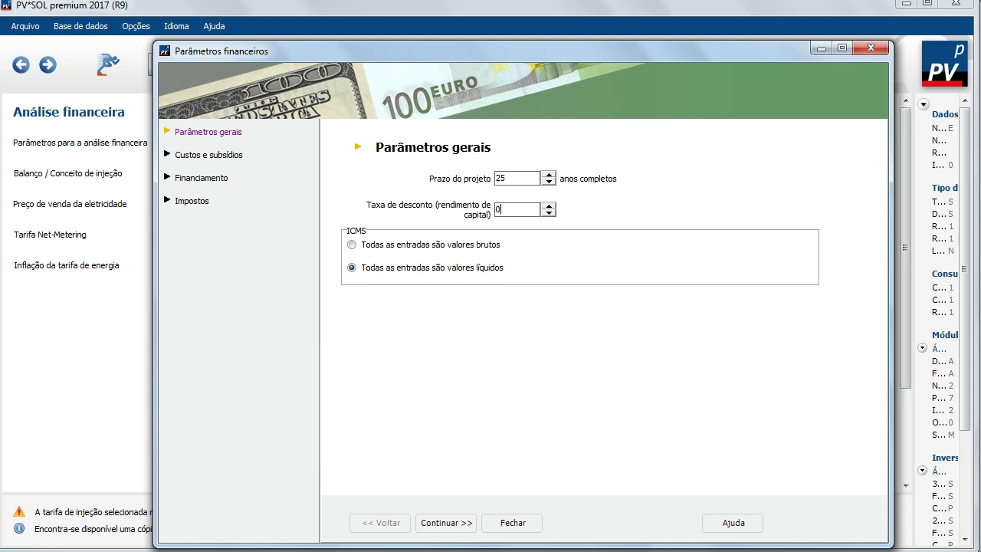
Step: Set investments to 5000 R$/kWp and yearly operating costs to 2 % dos investimentos / a with 5 % inflation, and close the financial parameters
{"action": "left_click", "coordinate": [217, 160]}
{"action": "key", "text": "Tab"}
{"action": "type", "text": "5000"}
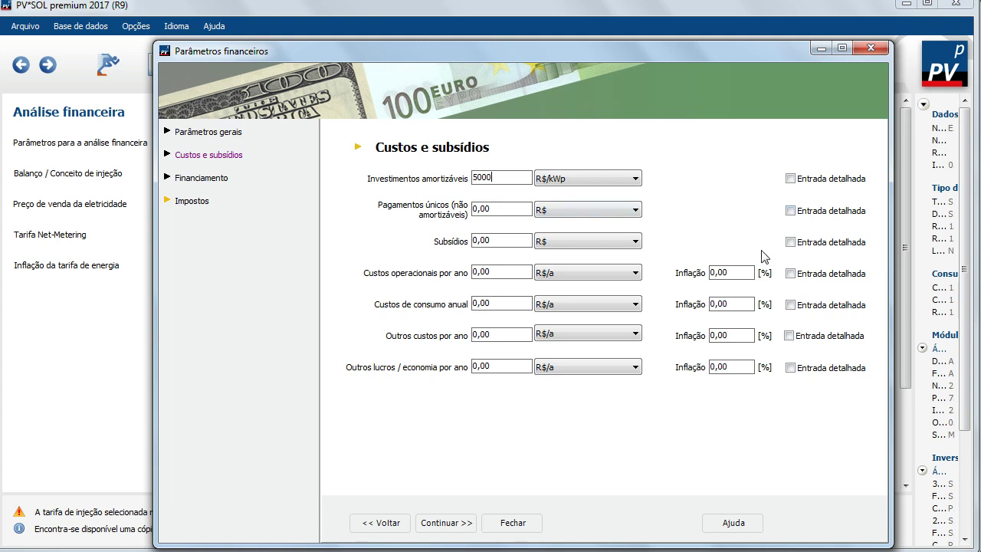
{"action": "double_click", "coordinate": [519, 271]}
{"action": "type", "text": "2"}
{"action": "double_click", "coordinate": [745, 274]}
{"action": "type", "text": "5"}
{"action": "left_click", "coordinate": [635, 274]}
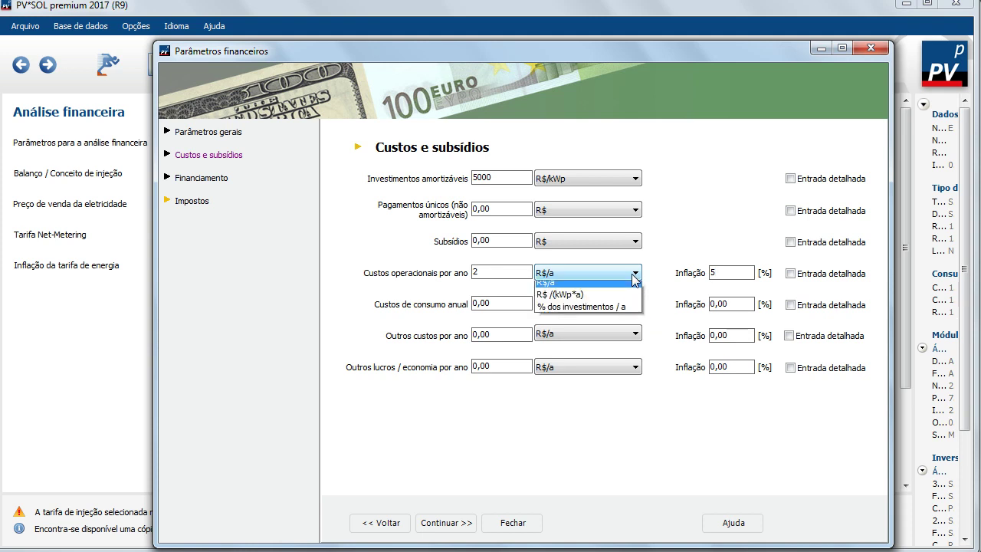
{"action": "left_click", "coordinate": [621, 311]}
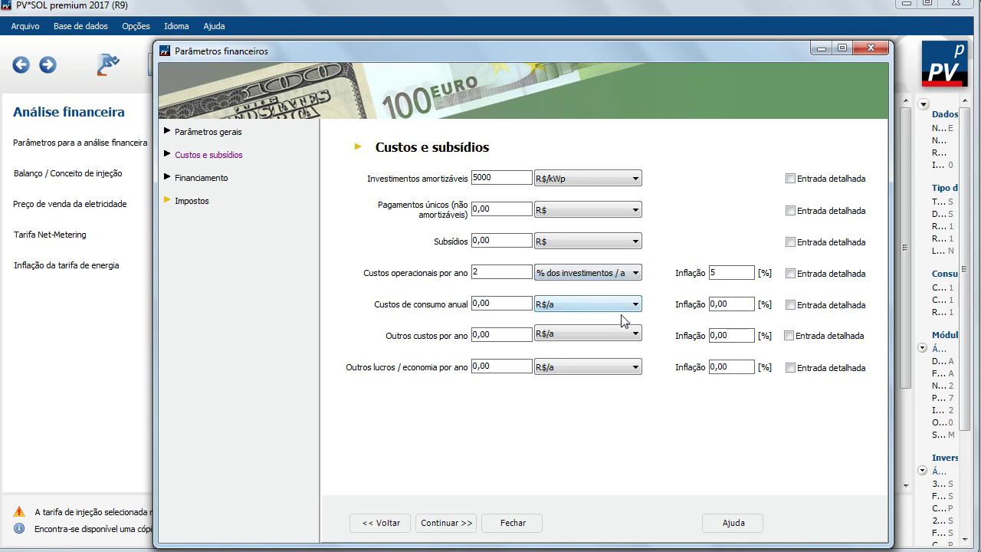
{"action": "left_click", "coordinate": [513, 523]}
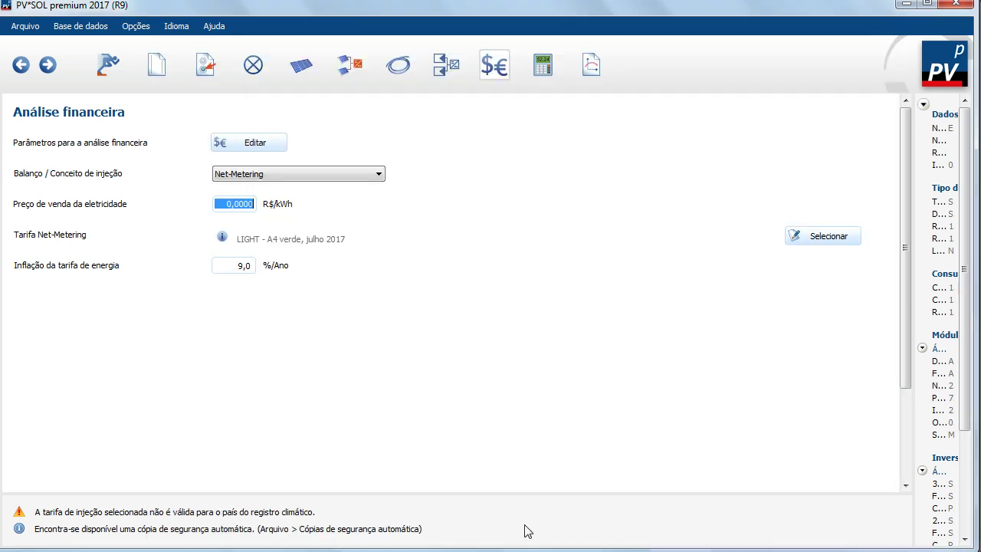
Step: Run the simulation and show the Fora da Ponta energy bill, enlarging the area available for its table
{"action": "left_click", "coordinate": [542, 67]}
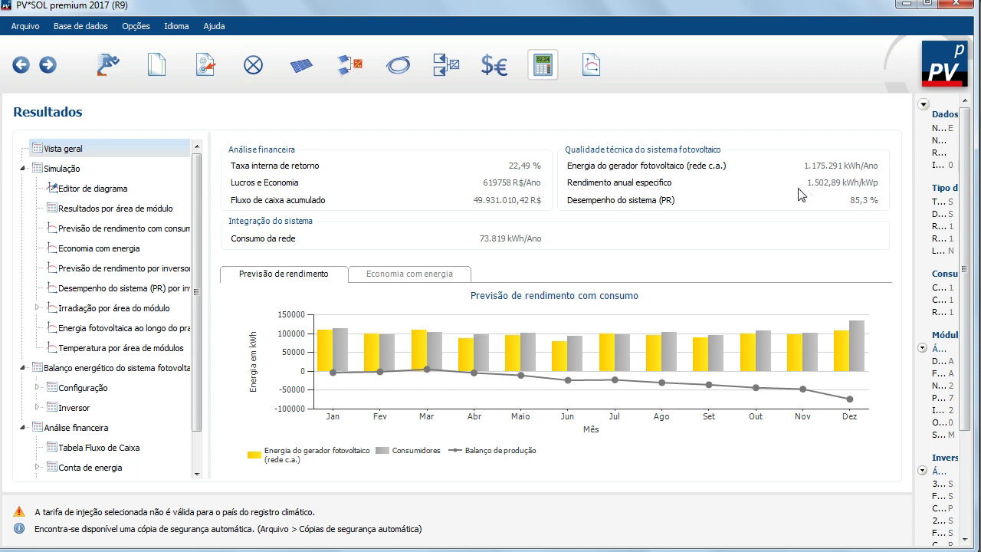
{"action": "left_click_drag", "start_coordinate": [197, 358], "coordinate": [193, 394]}
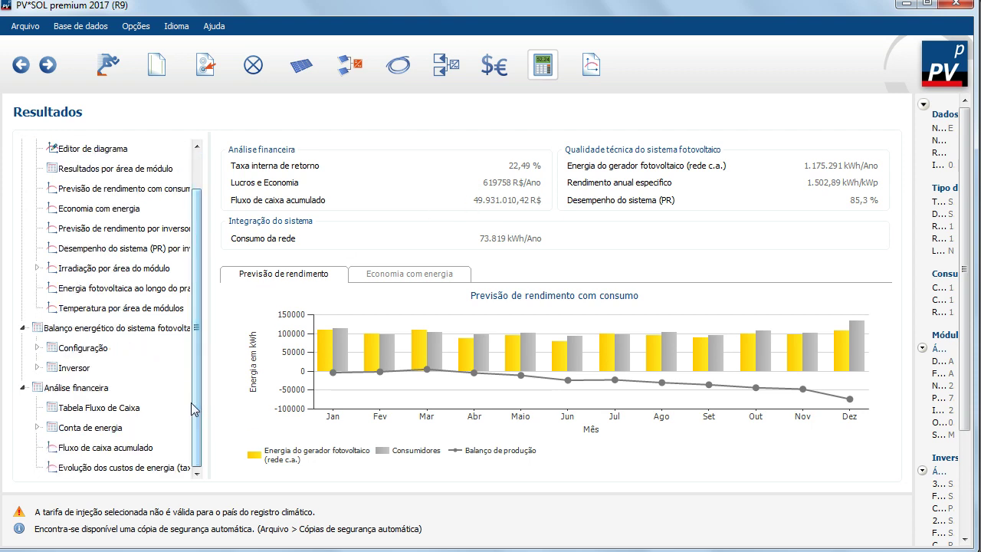
{"action": "left_click", "coordinate": [37, 427]}
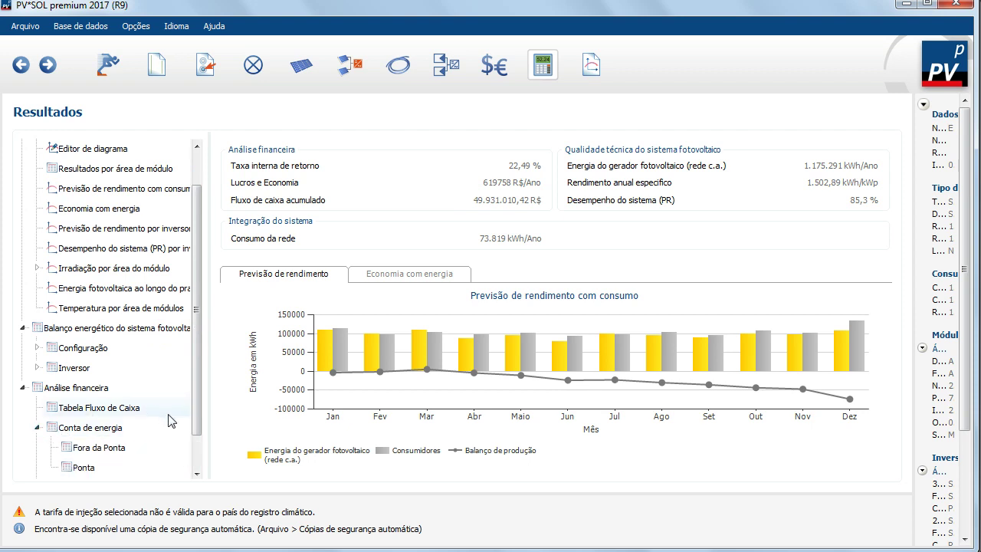
{"action": "left_click_drag", "start_coordinate": [196, 418], "coordinate": [197, 456]}
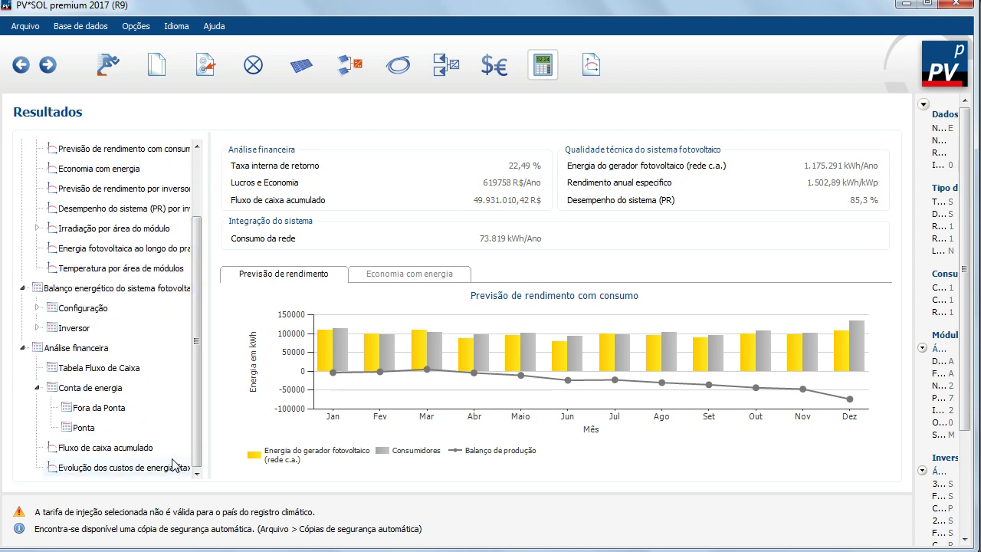
{"action": "left_click", "coordinate": [95, 412]}
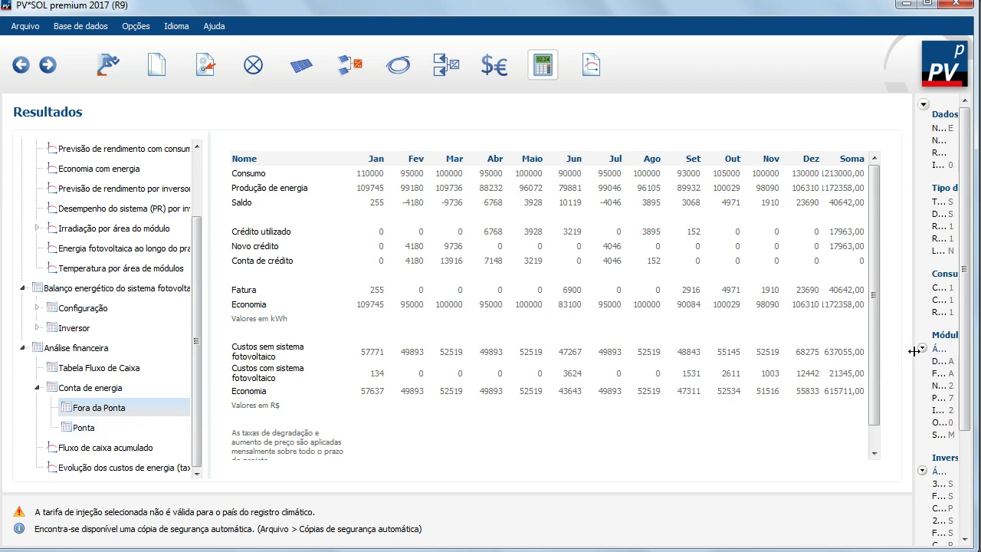
{"action": "left_click_drag", "start_coordinate": [914, 356], "coordinate": [958, 359]}
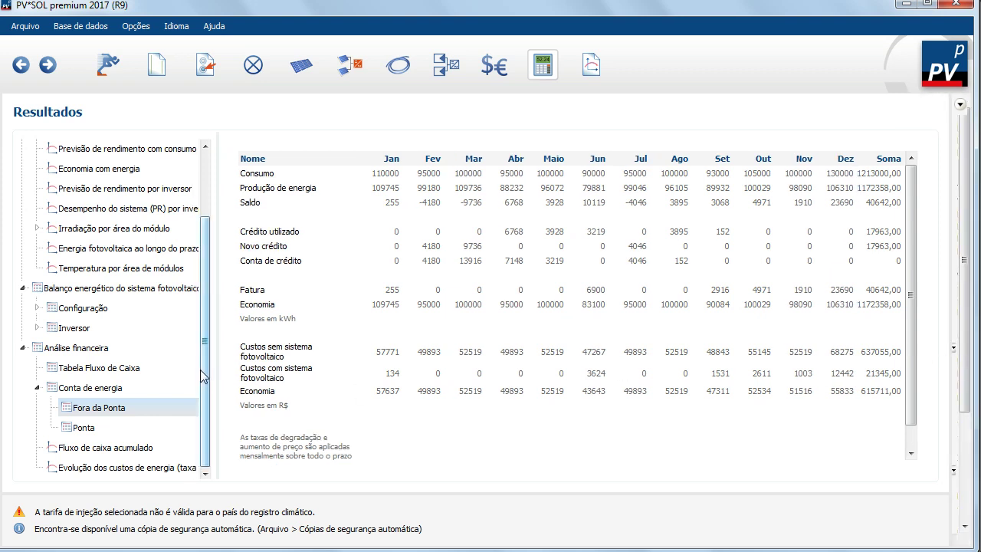
{"action": "left_click_drag", "start_coordinate": [218, 380], "coordinate": [171, 383]}
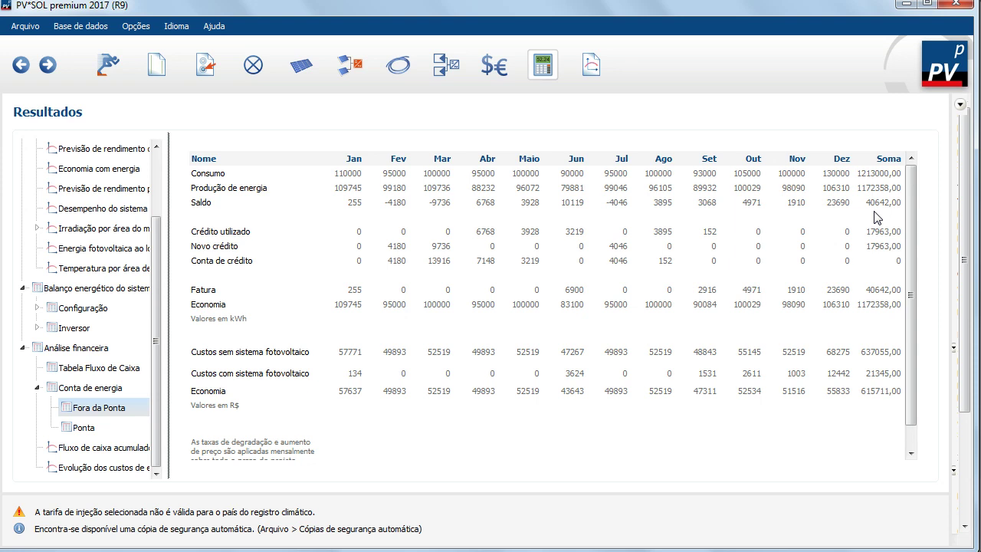
Step: Examine the Ponta bill, the overall Conta de energia table and the chart of energy cost evolution
{"action": "left_click", "coordinate": [107, 428]}
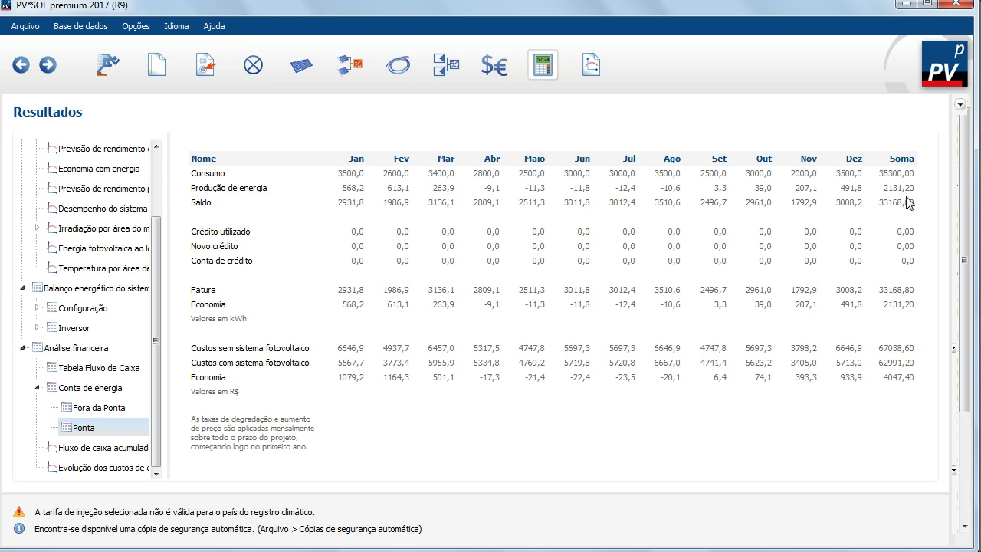
{"action": "left_click", "coordinate": [76, 393]}
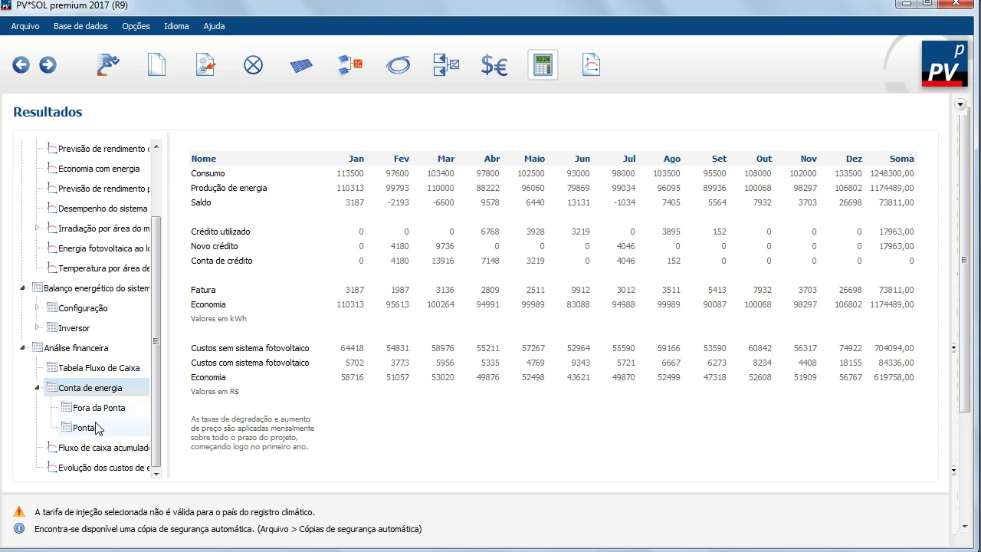
{"action": "left_click", "coordinate": [115, 467]}
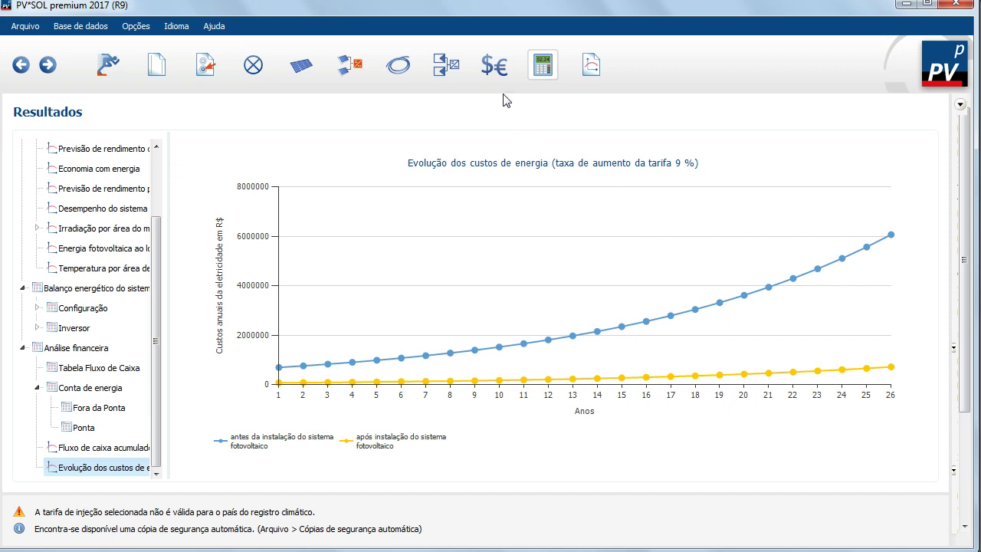
Step: Check the energy tariff inflation in the financial analysis and return to the energy cost evolution chart in the results
{"action": "left_click", "coordinate": [497, 74]}
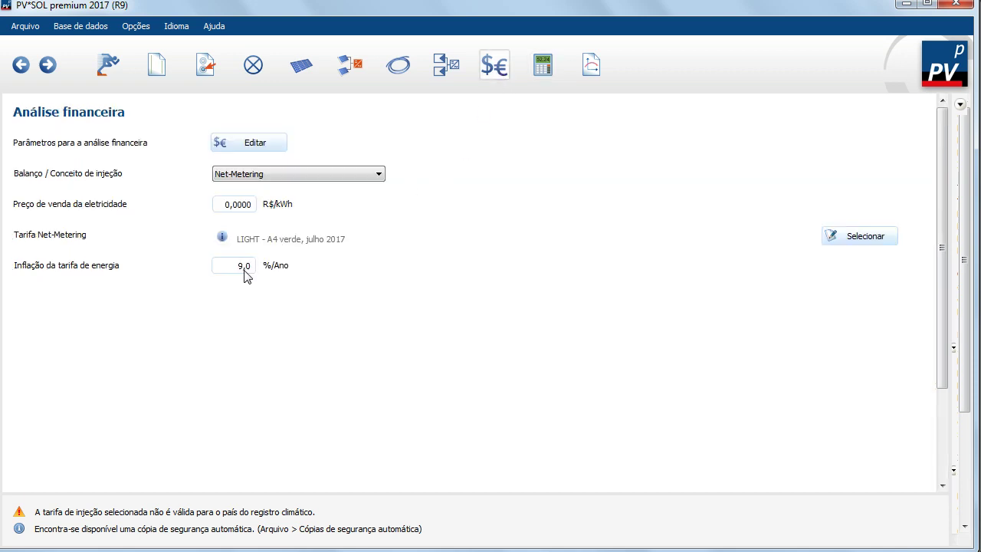
{"action": "left_click", "coordinate": [550, 68]}
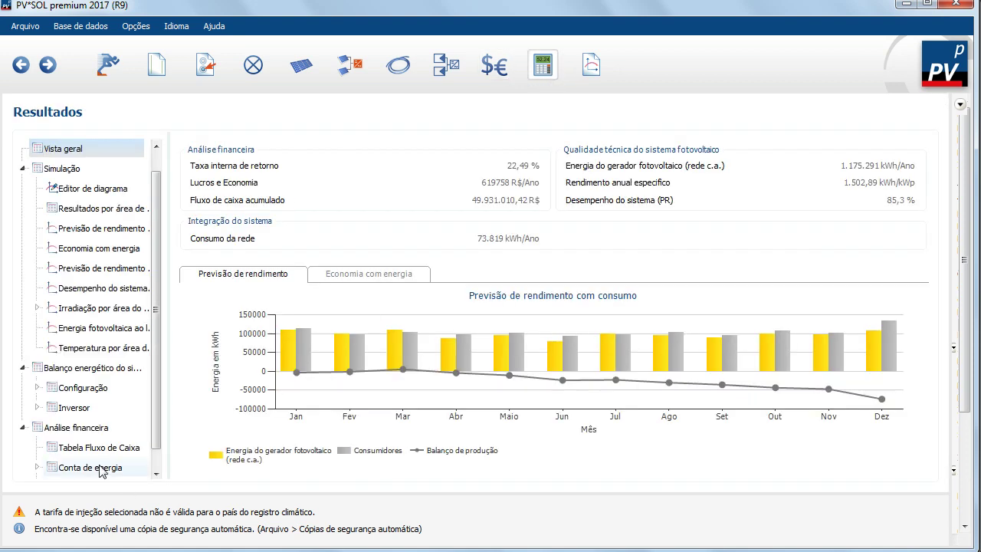
{"action": "scroll", "coordinate": [160, 440], "scroll_direction": "down", "scroll_amount": 2}
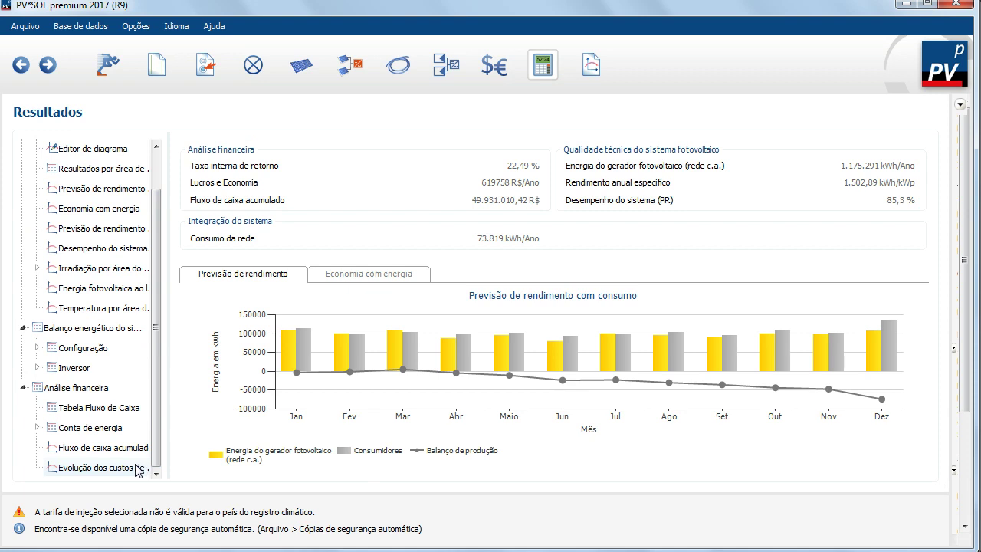
{"action": "left_click", "coordinate": [132, 469]}
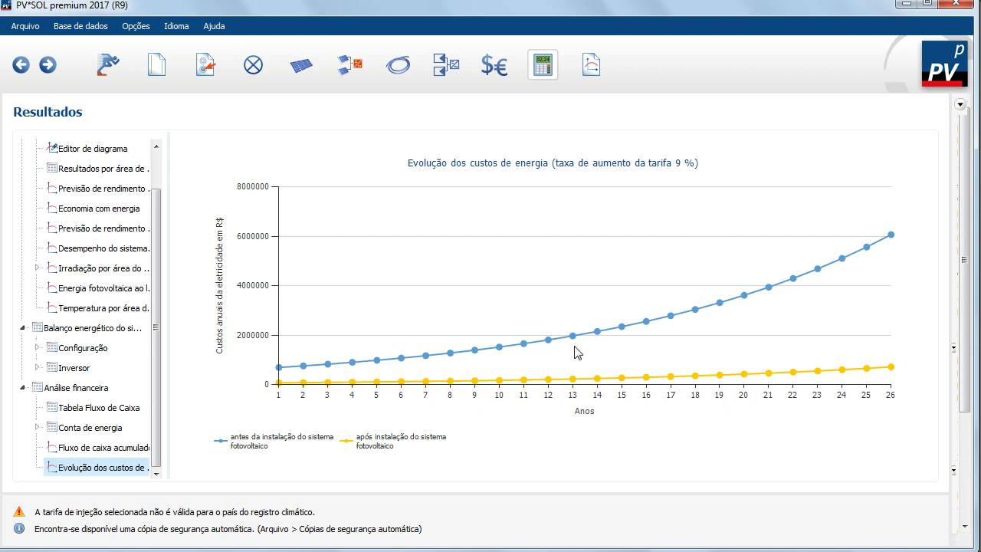
{"action": "mouse_move", "coordinate": [552, 380]}
Step: Enable 3D modelling for the system in the system type settings and agree to open the 3D modelling
{"action": "left_click", "coordinate": [305, 77]}
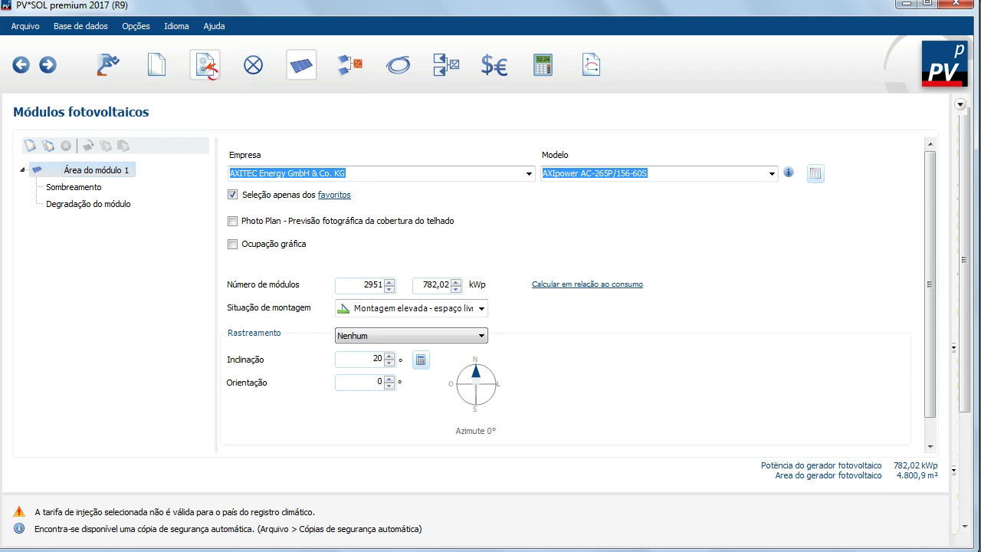
{"action": "left_click", "coordinate": [204, 65]}
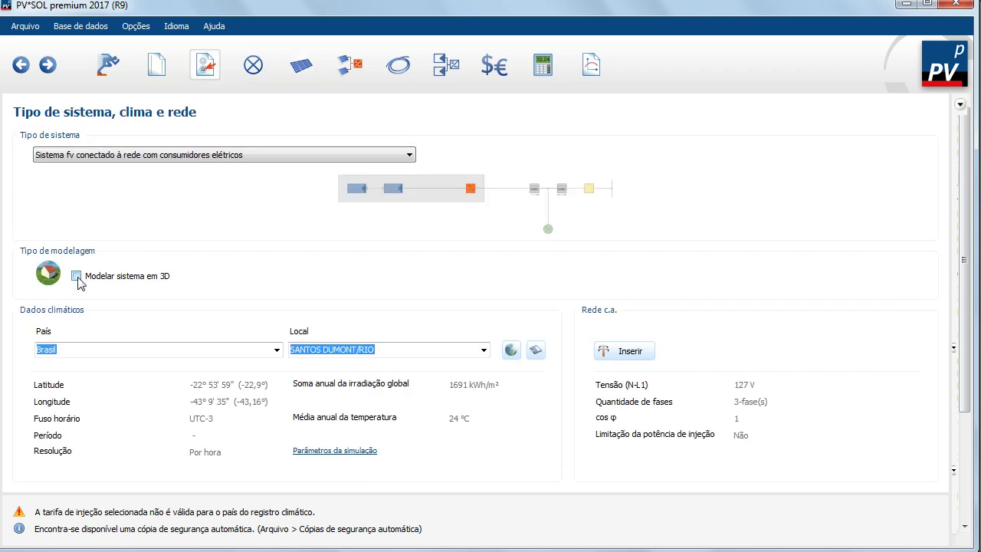
{"action": "left_click", "coordinate": [77, 277]}
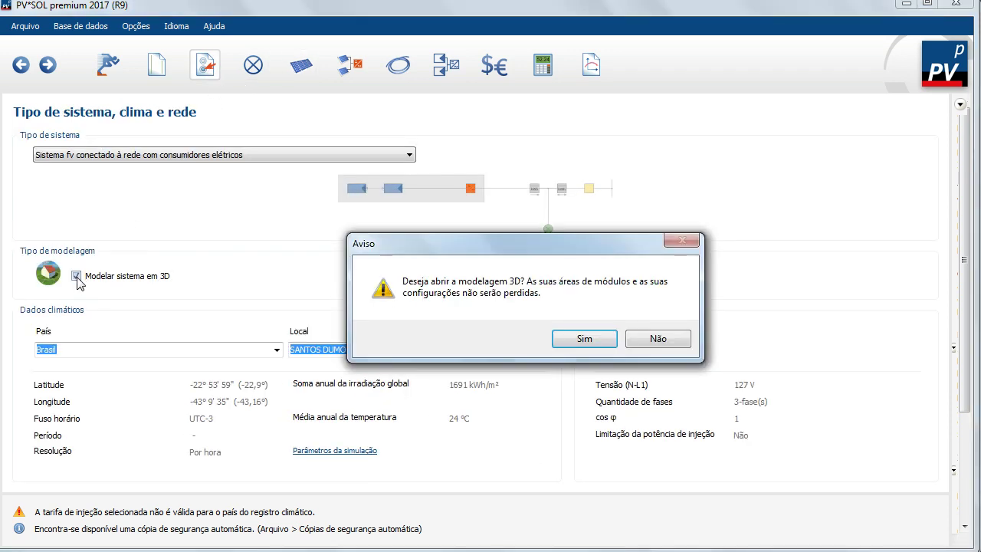
{"action": "left_click", "coordinate": [582, 341]}
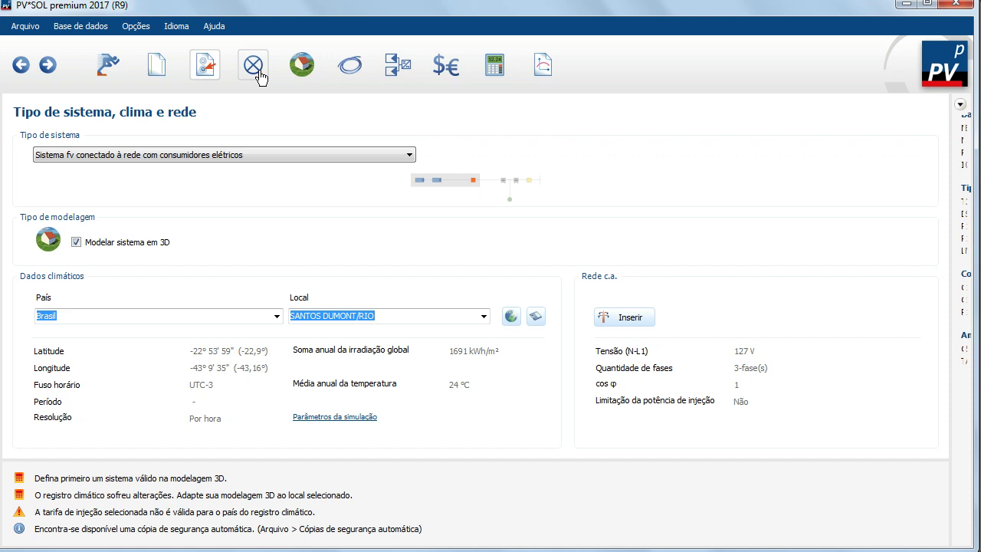
Step: Switch to the web browser, minimize the post pop-up in the PV*SOL Brasil Facebook group and view Solarize's Cursos e Eventos page
{"action": "left_click", "coordinate": [253, 551]}
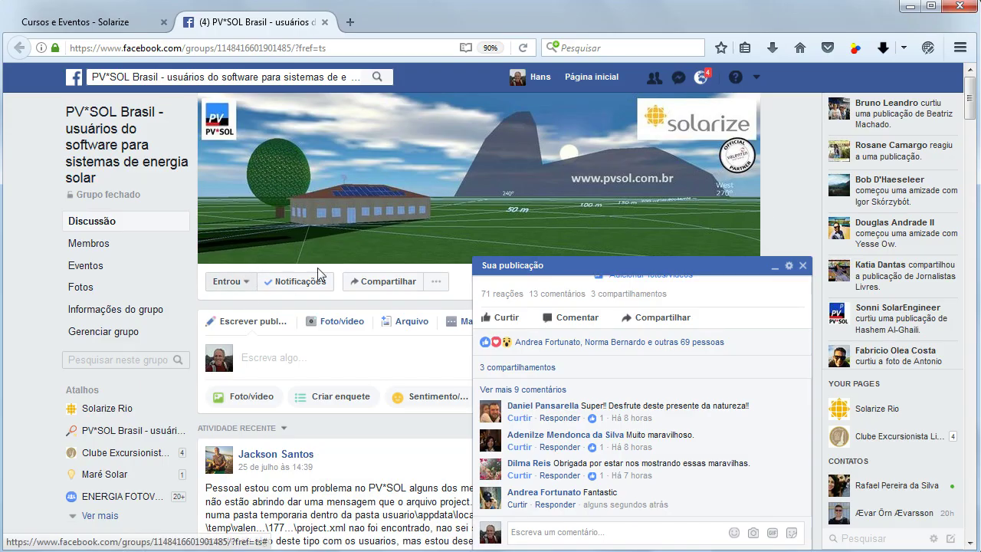
{"action": "left_click", "coordinate": [772, 268]}
{"action": "left_click", "coordinate": [101, 29]}
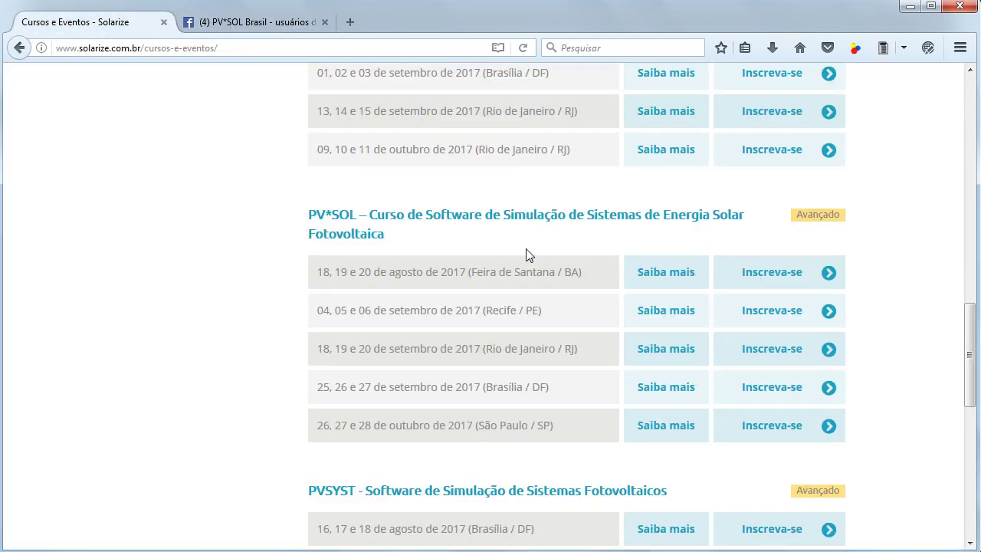
{"action": "scroll", "coordinate": [528, 256], "scroll_direction": "up", "scroll_amount": 15}
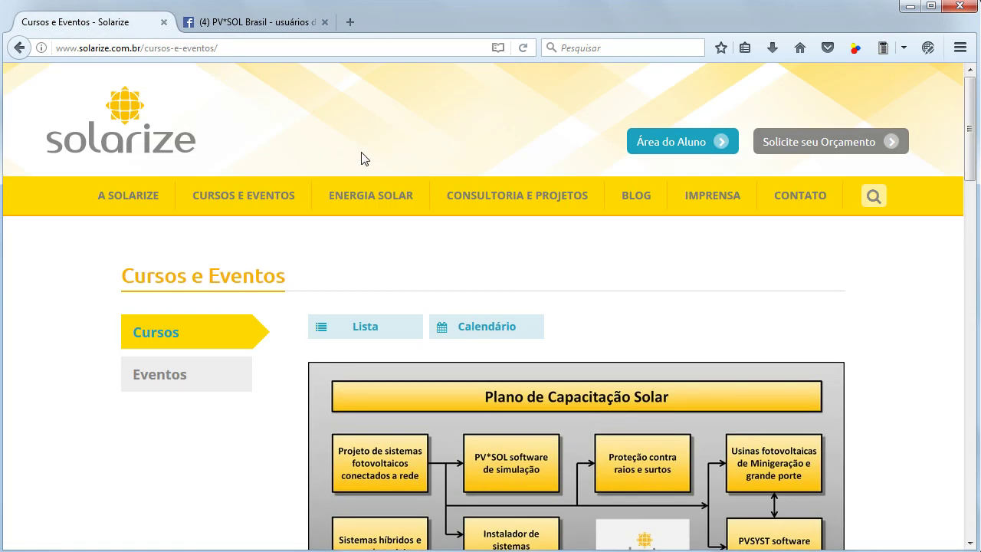